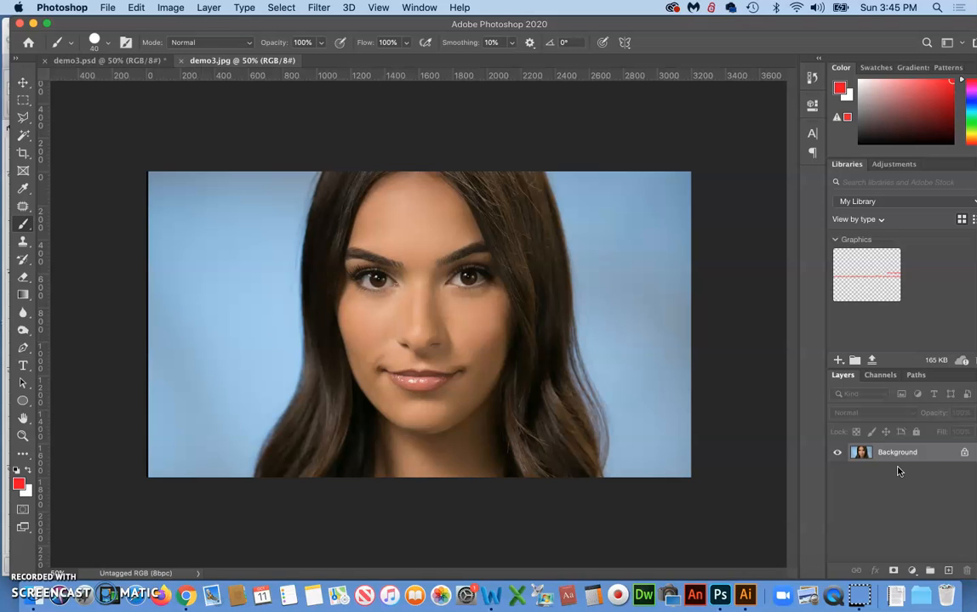
Add a Levels adjustment layer above the Background with the black input level at 6 and the white input level at 241.
left_click(882, 455)
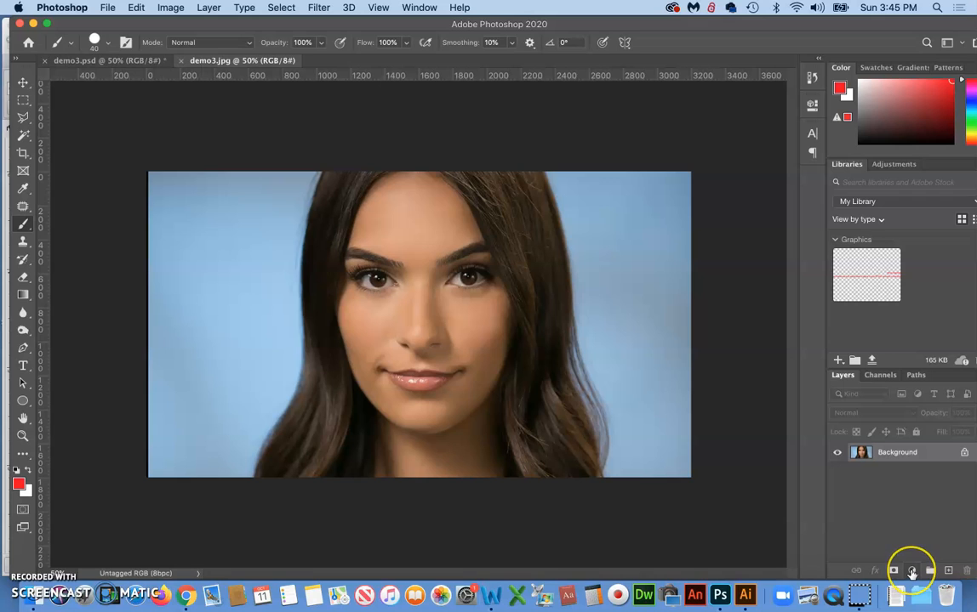
left_click(911, 573)
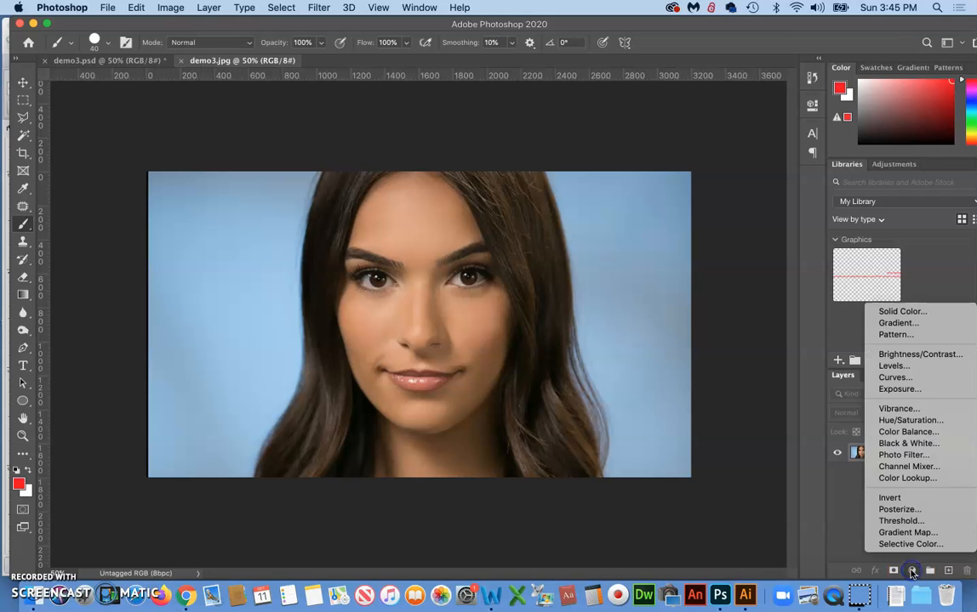
left_click(906, 368)
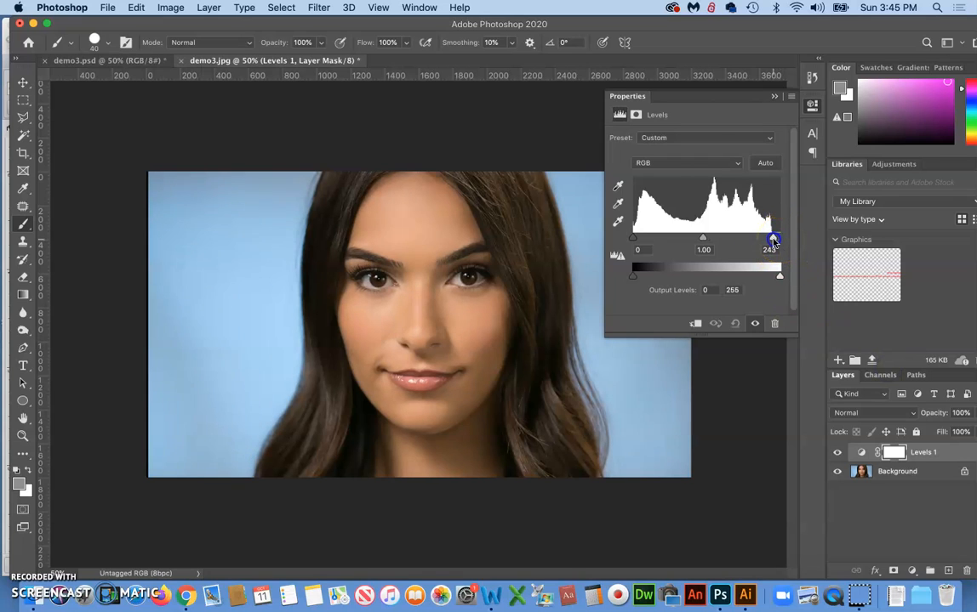
mouse_move(768, 240)
left_mouse_down()
mouse_move(719, 252)
mouse_move(772, 242)
left_mouse_up()
left_click_drag(633, 243, 633, 243)
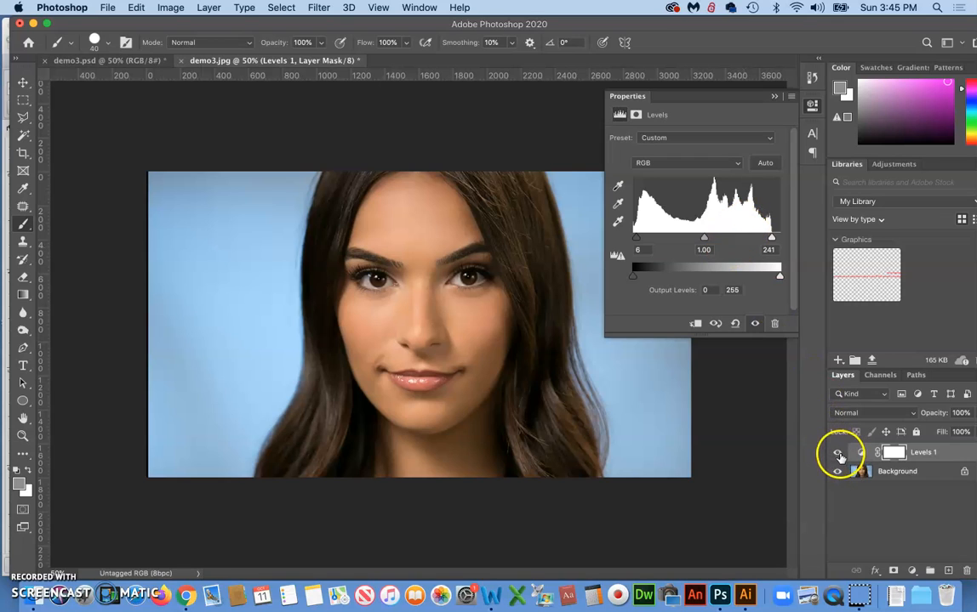
Compare the photo with and without the Levels adjustment, and close the adjustment's properties.
left_click(837, 457)
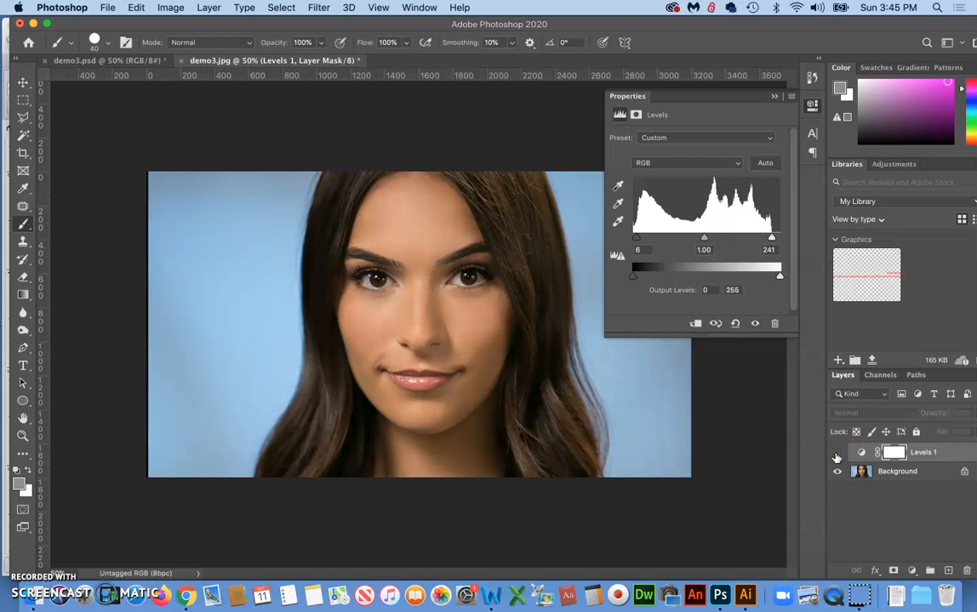
left_click(837, 457)
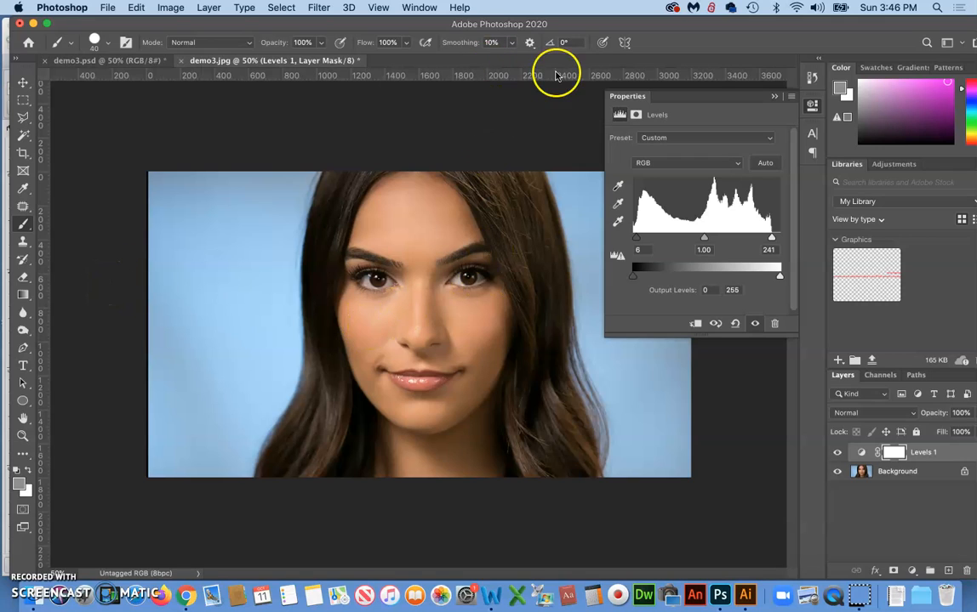
left_click(774, 97)
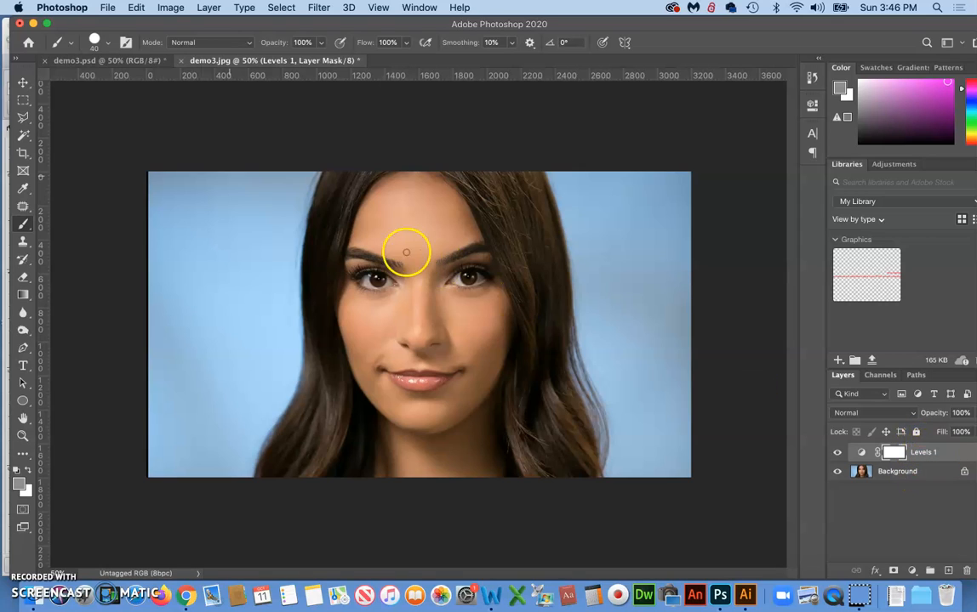
Save the layered image as demo3.psd in Photoshop format inside a new folder named MagDemo.
left_click(109, 8)
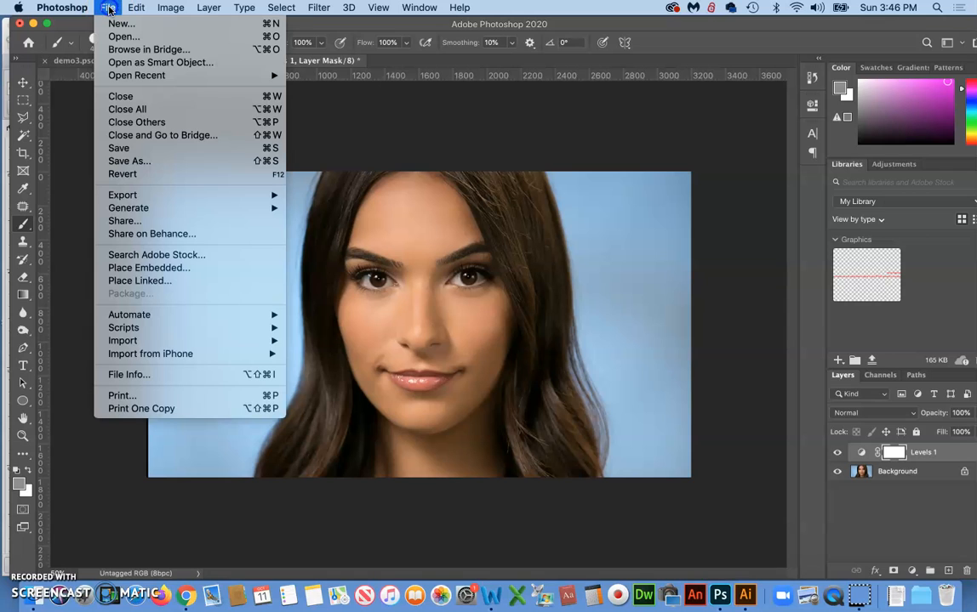
left_click(120, 161)
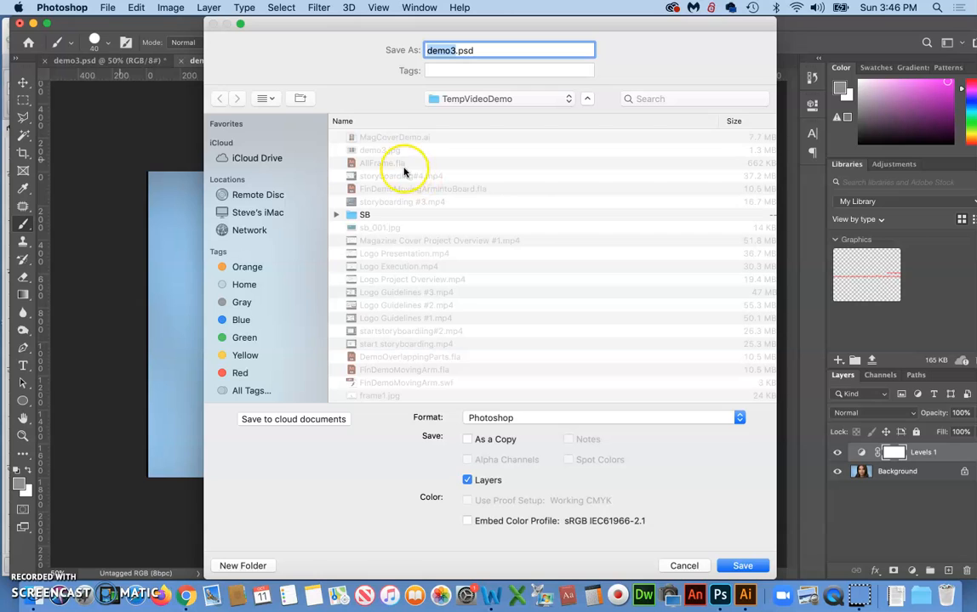
left_click(244, 566)
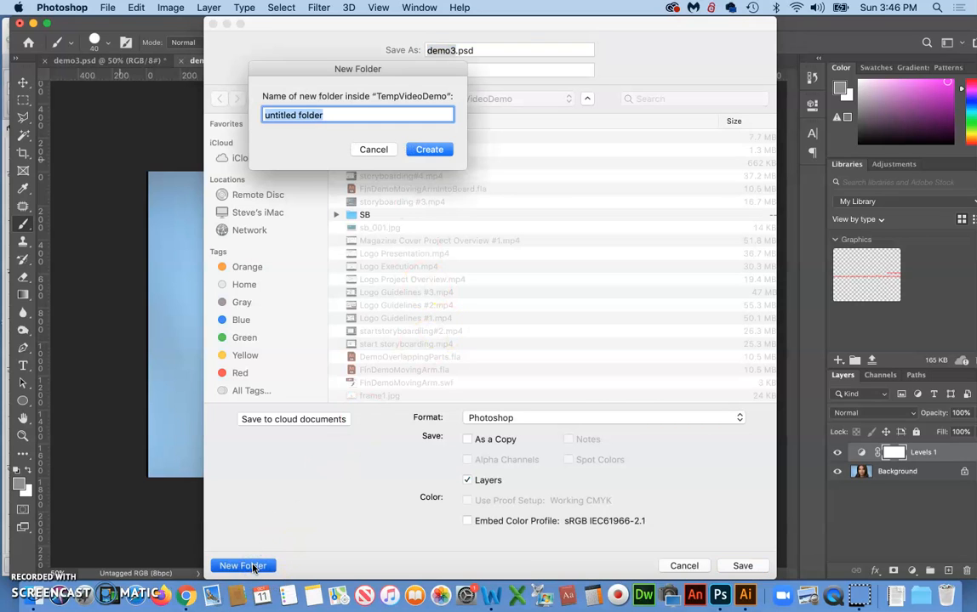
type("MagDemo")
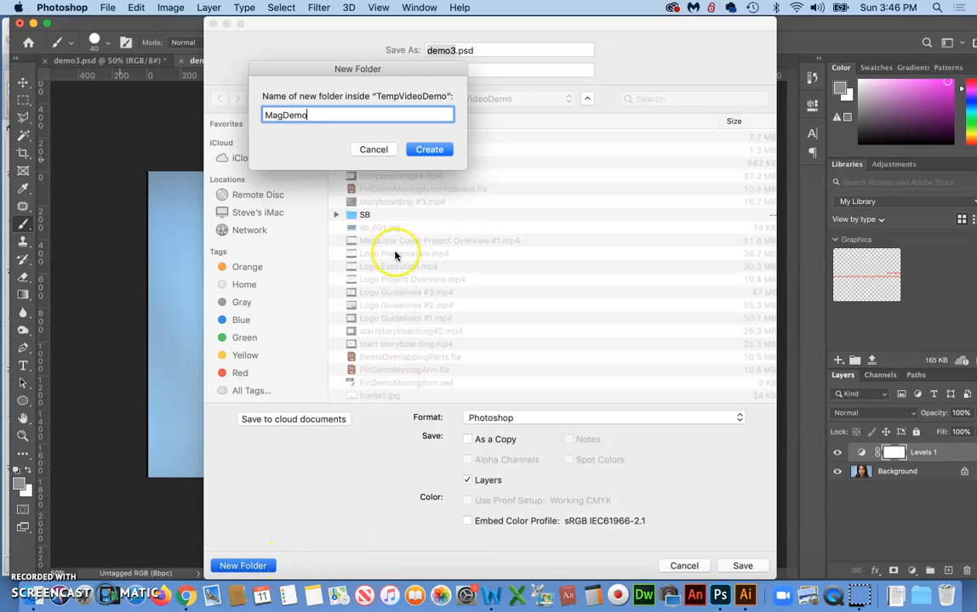
left_click(443, 150)
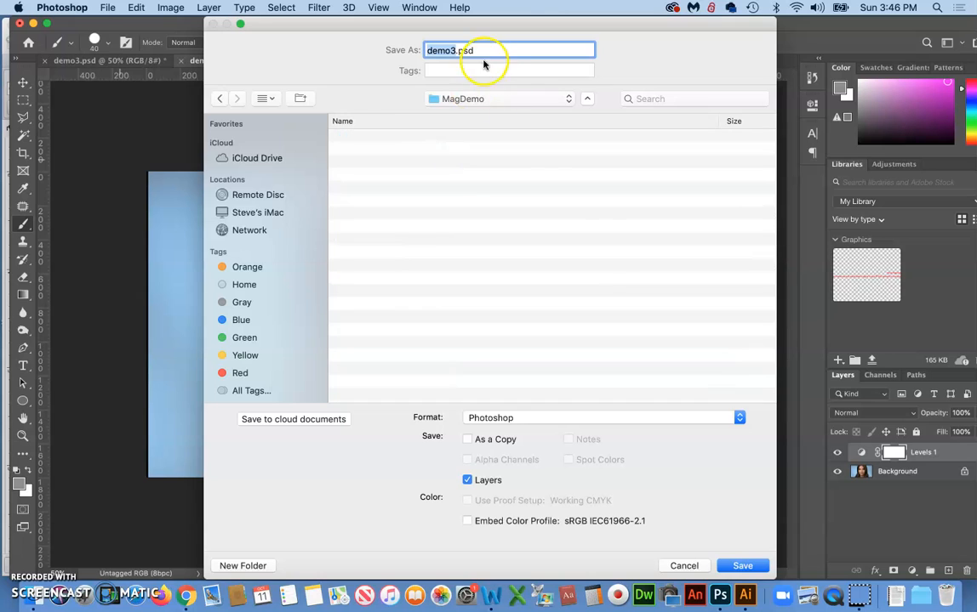
left_click(747, 567)
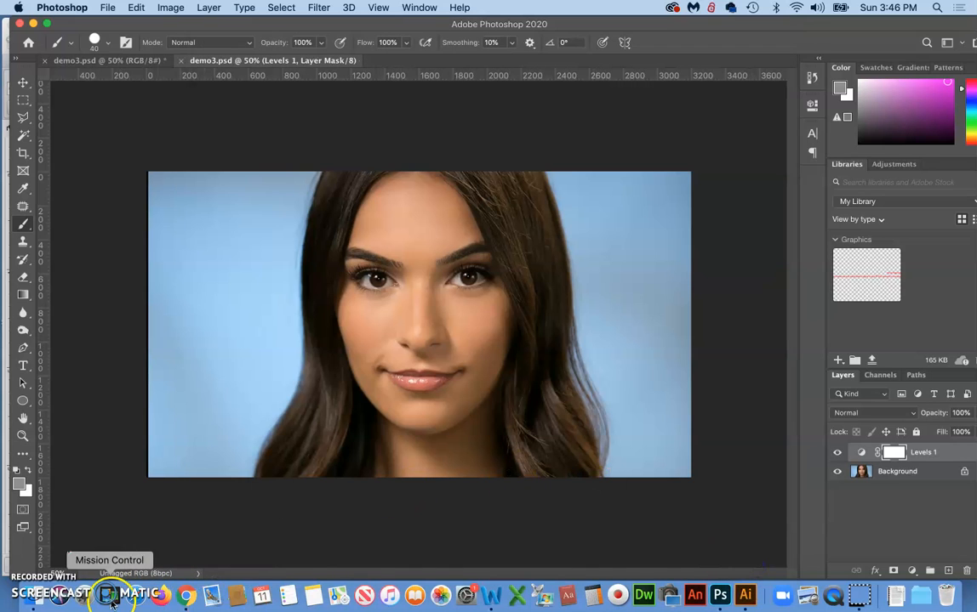
Switch to Illustrator and display the dimensions of Artboard 1 in the MagCoverDemo.ai document.
left_click(28, 547)
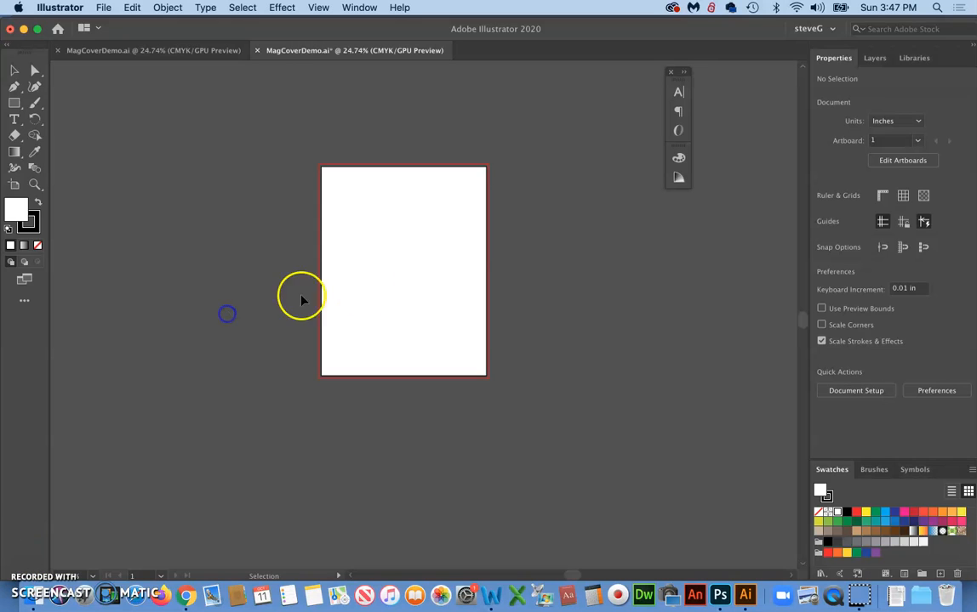
left_click(384, 286)
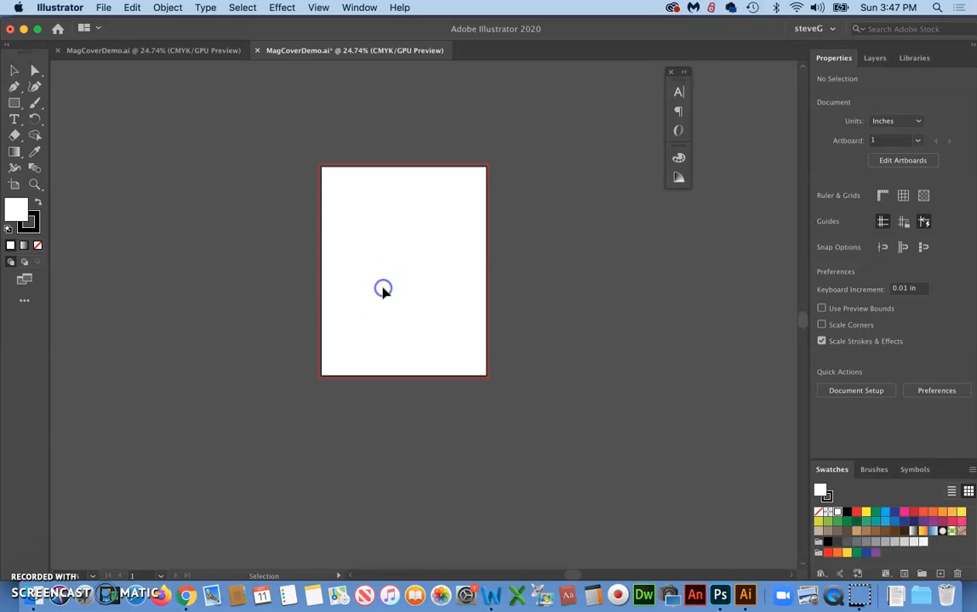
left_click(14, 184)
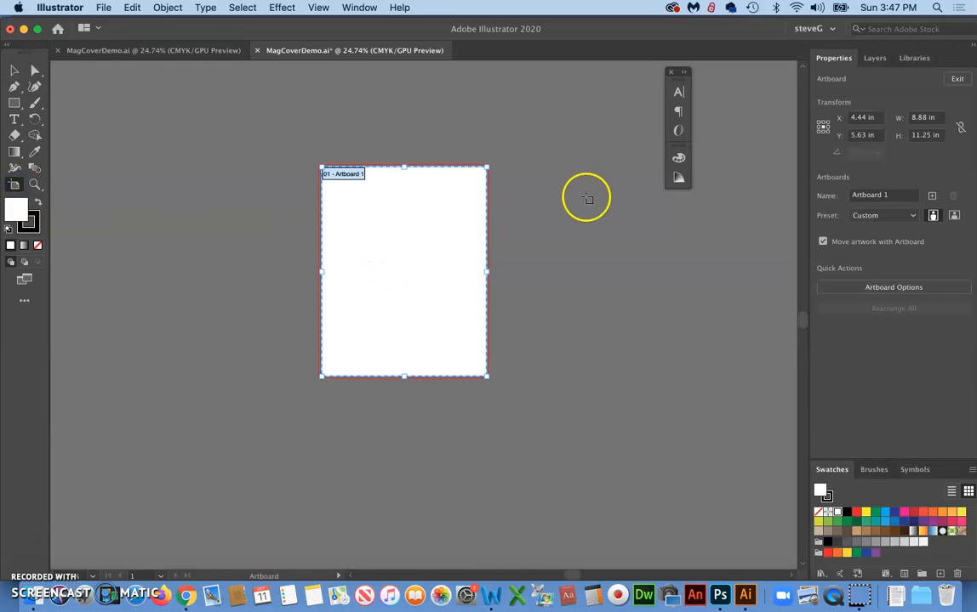
Place demo3.psd from the MagDemo folder as a linked image, starting above and outside the artboard's upper-left corner.
left_click(104, 7)
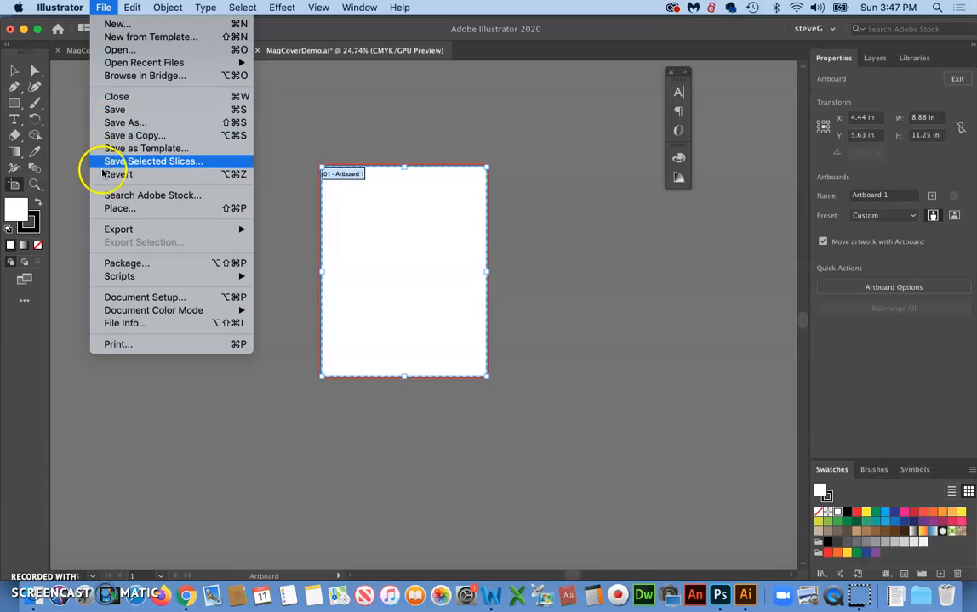
left_click(115, 209)
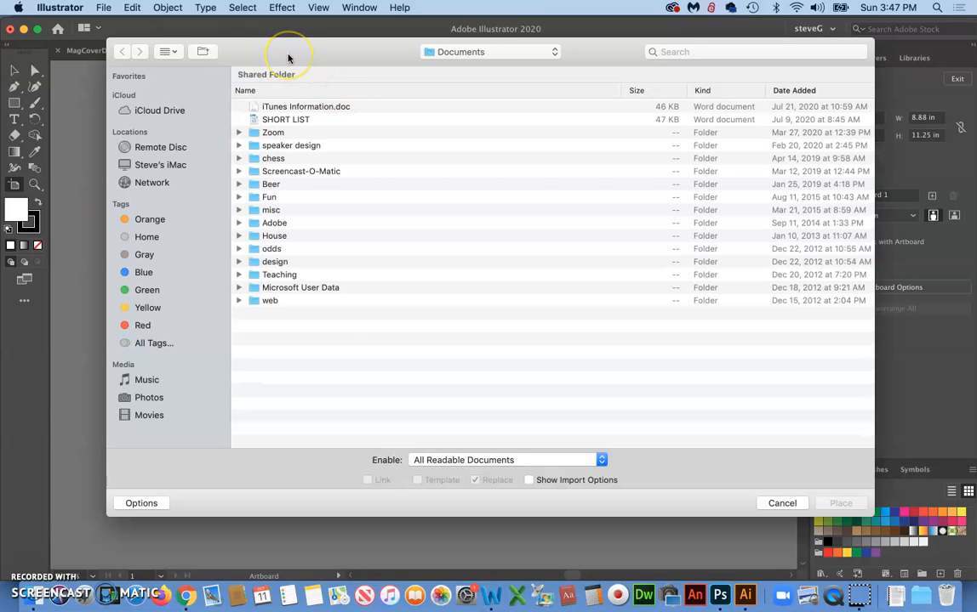
left_click(29, 546)
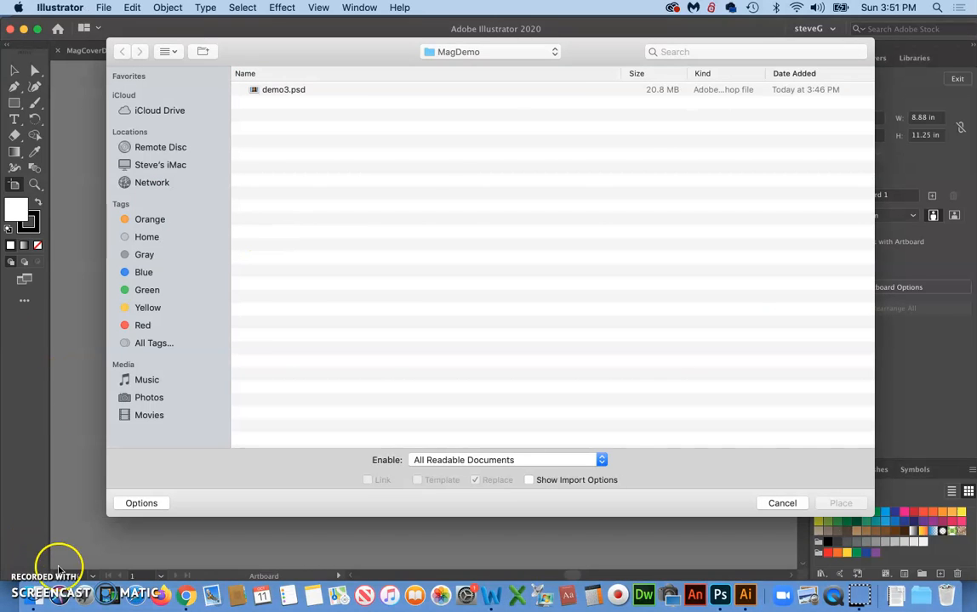
left_click(29, 551)
left_click(272, 93)
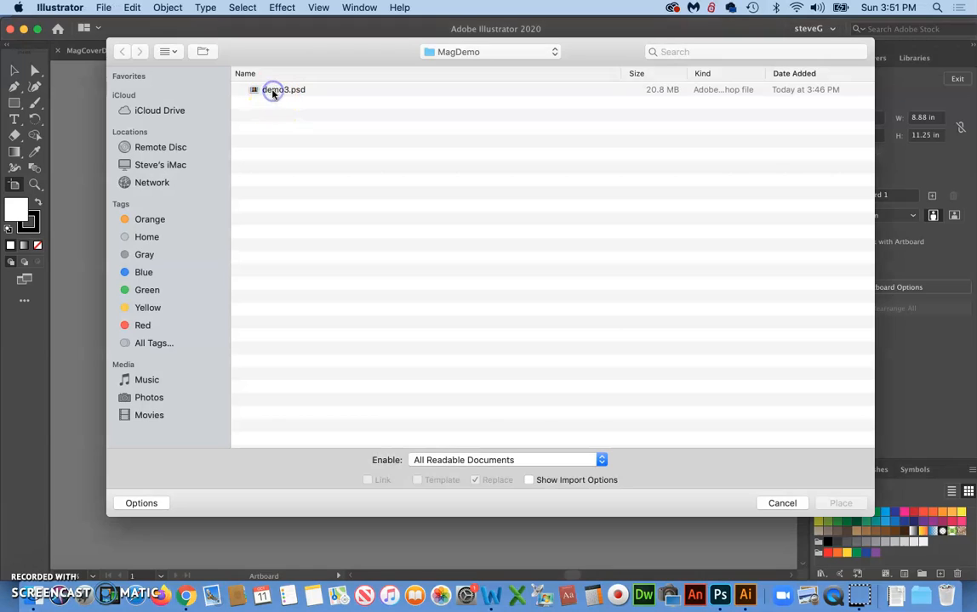
left_click(272, 94)
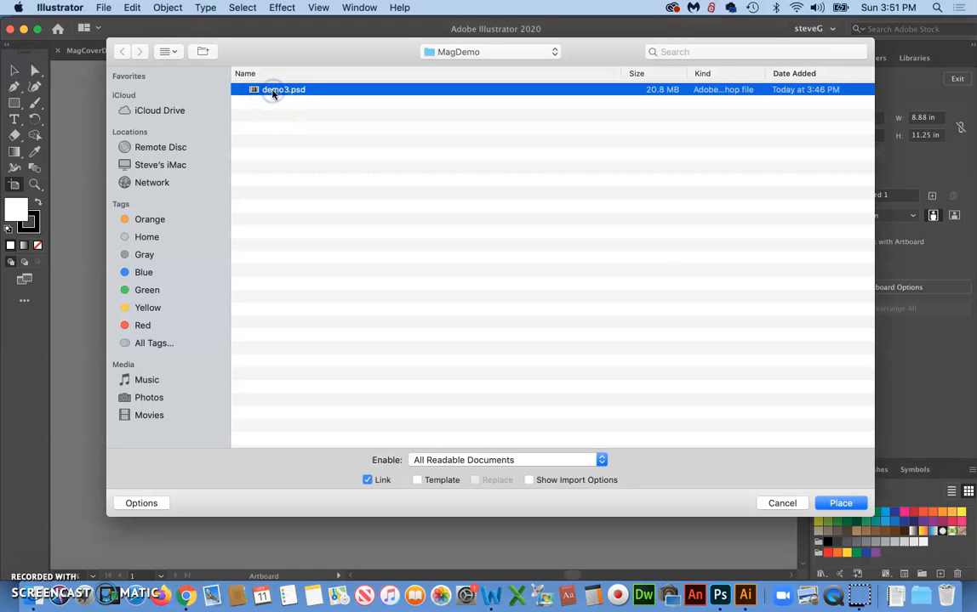
left_click(842, 505)
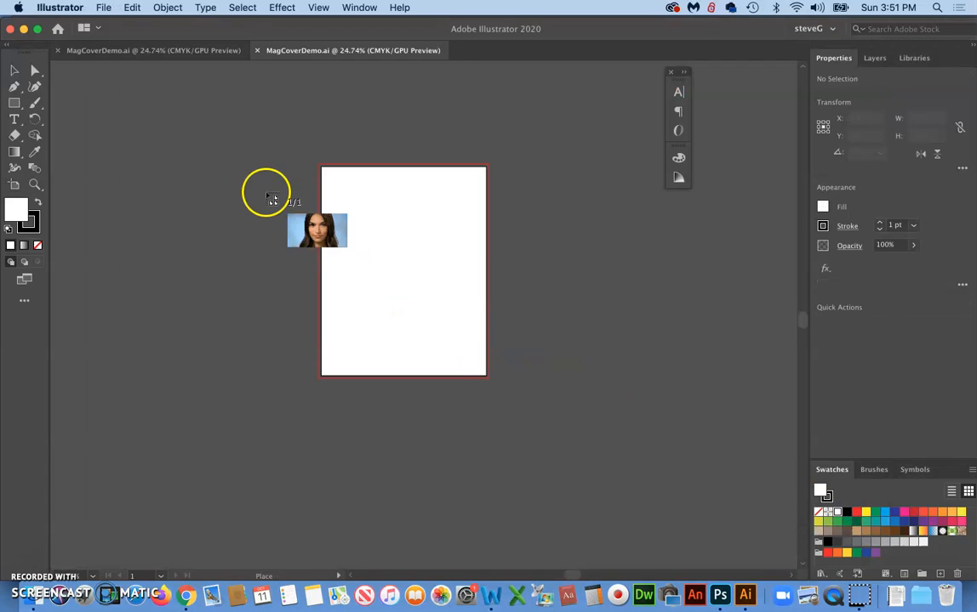
left_click(239, 116)
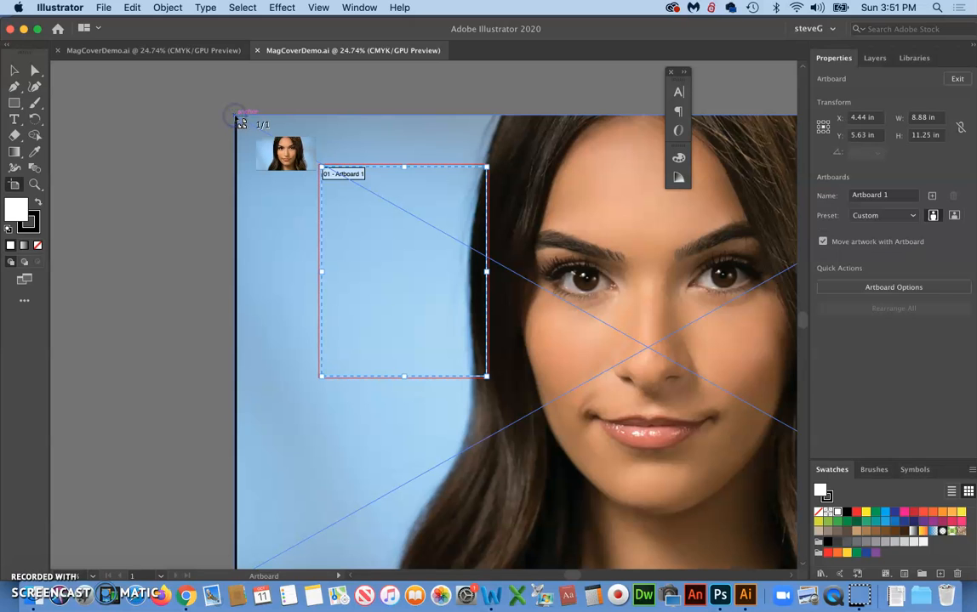
Move the placed photo so that the face lies over the artboard.
key("super+minus")
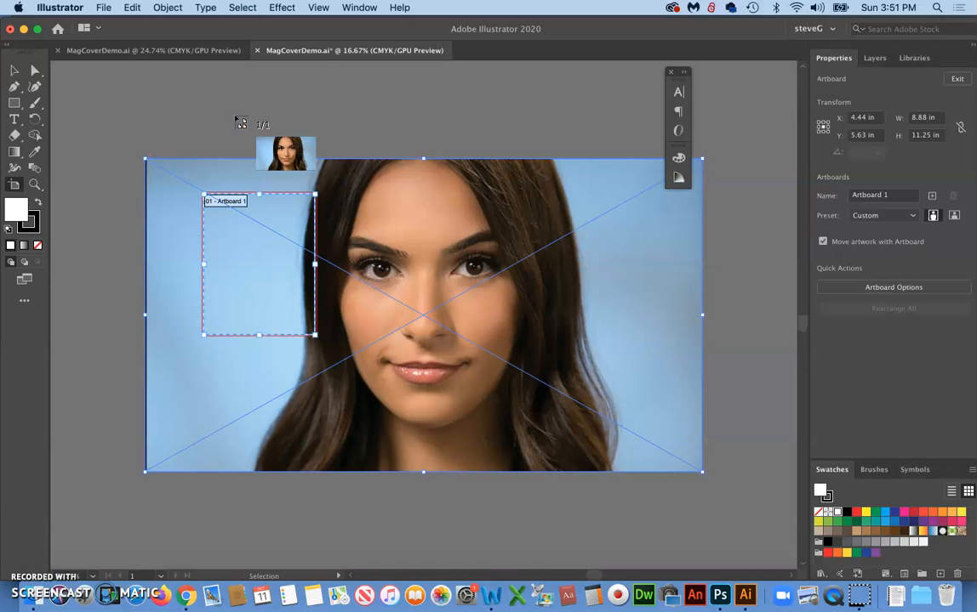
left_click(14, 70)
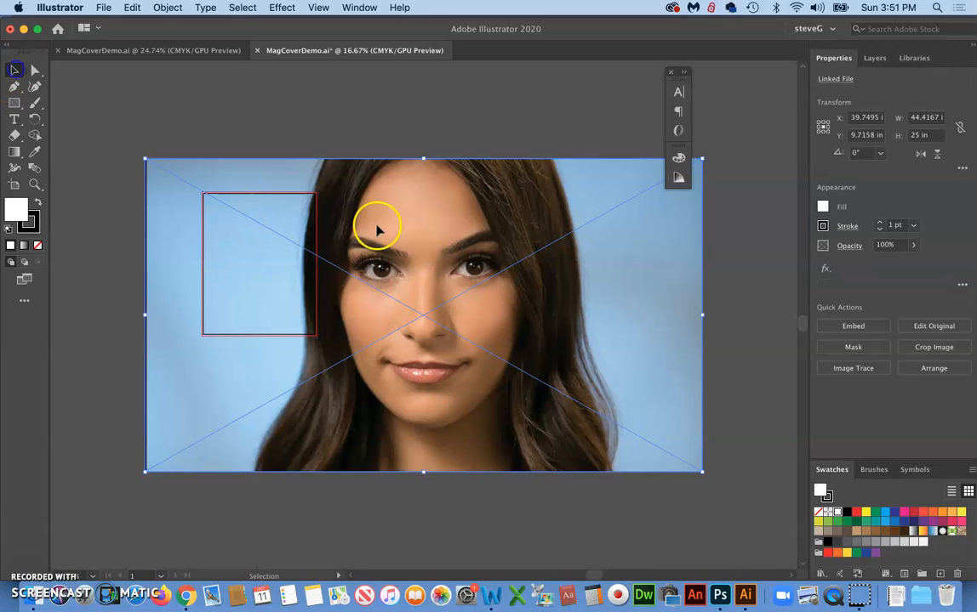
left_click_drag(489, 315, 328, 271)
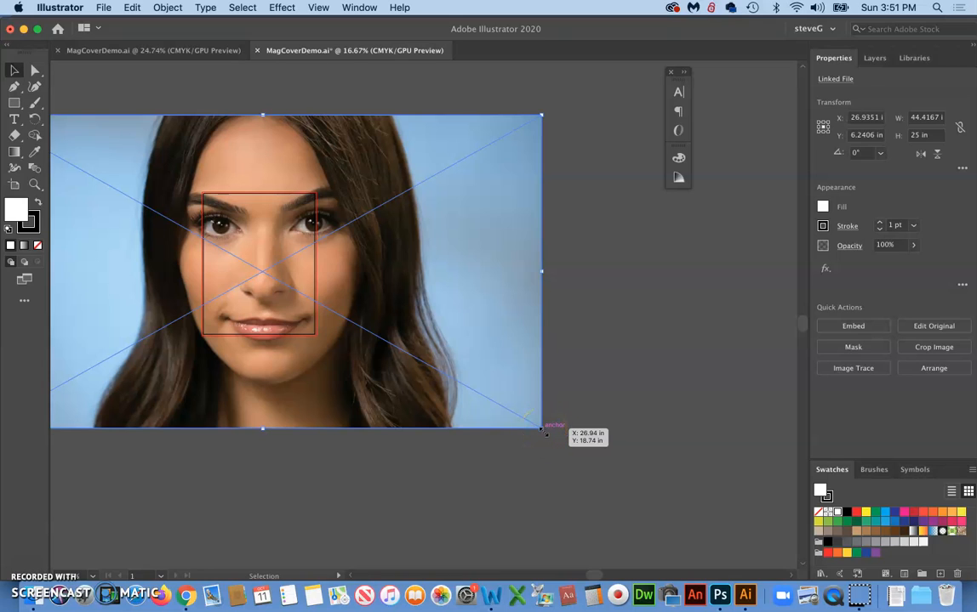
Try scaling the placed photo from its lower-right corner without keeping its proportions, and undo the distortion.
scroll(541, 429, "left", 5)
scroll(541, 430, "up", 1)
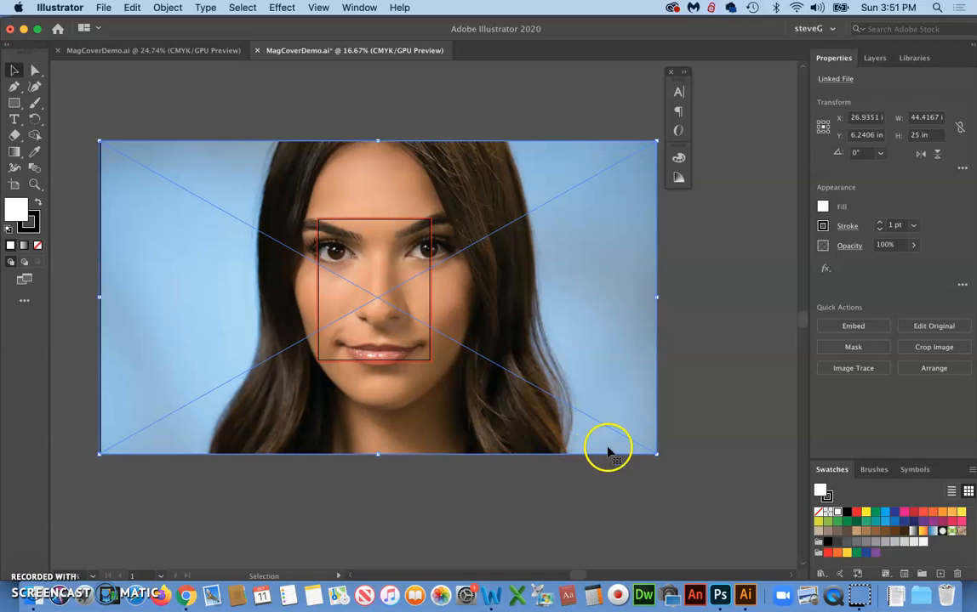
left_click_drag(654, 453, 381, 476)
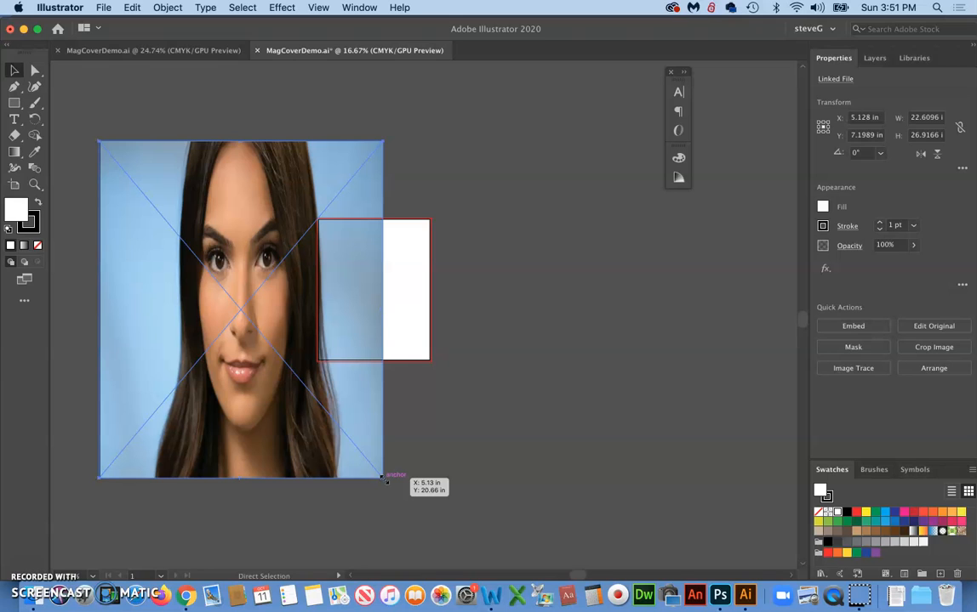
key("super+z")
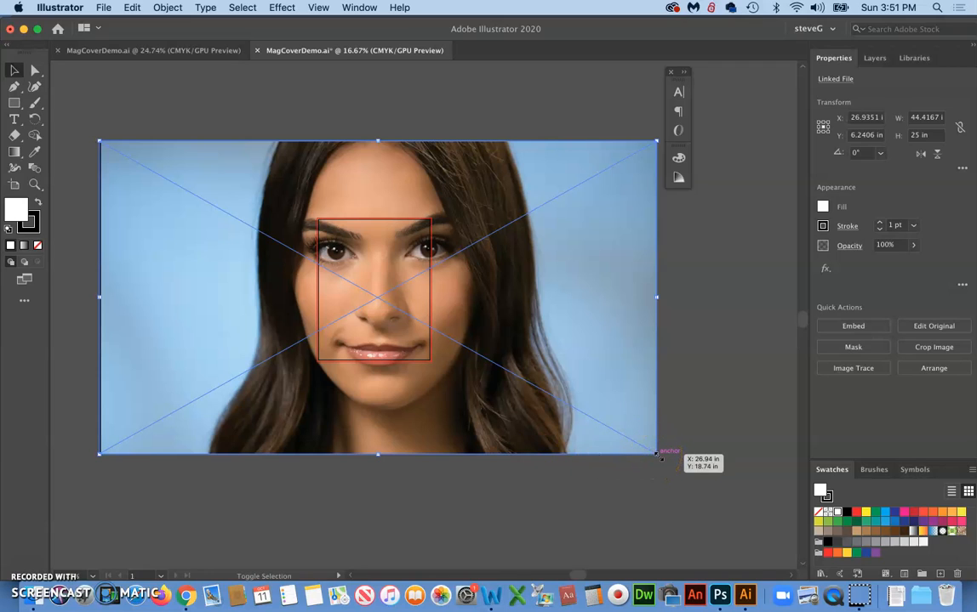
Scale the placed photo proportionally to about 21.4 by 12.1 in and position it so the face covers the artboard.
left_click_drag(658, 456, 447, 409)
left_click_drag(285, 201, 400, 258)
left_click_drag(214, 196, 293, 231)
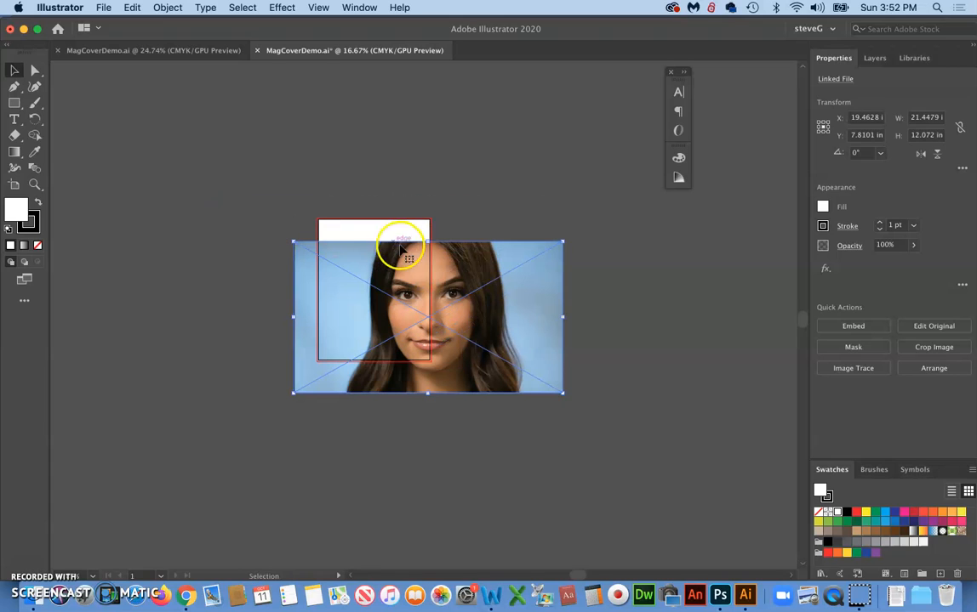
left_click_drag(485, 283, 424, 256)
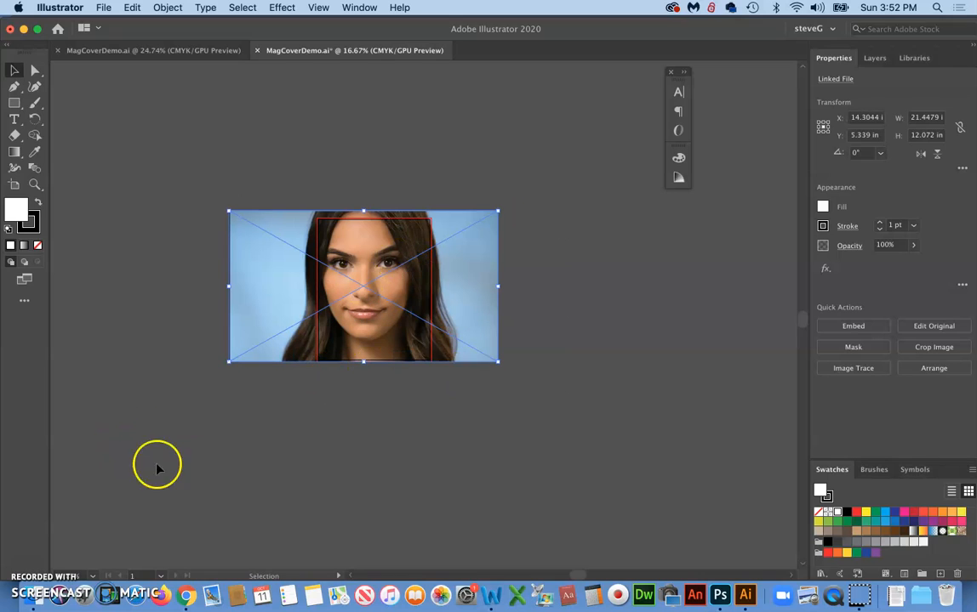
Deselect the placed photo to view it against the artboard and bleed edges, and select it again.
key("super+equal")
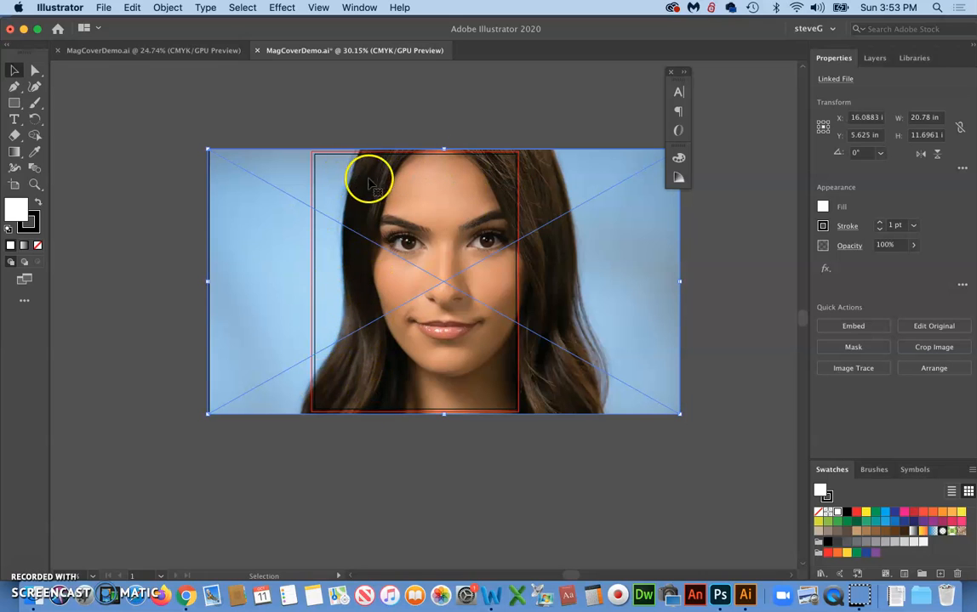
left_click(24, 557)
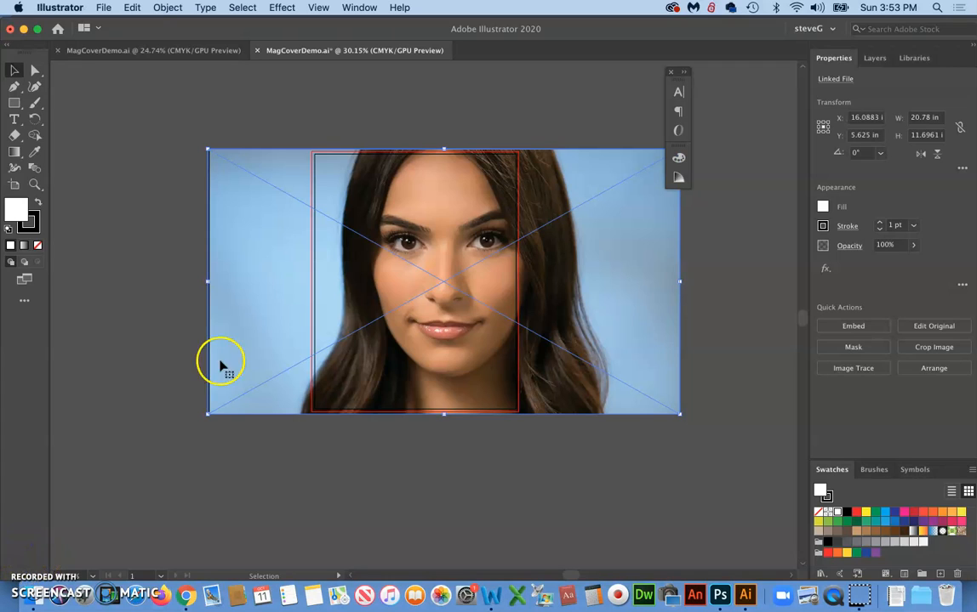
left_click(130, 136)
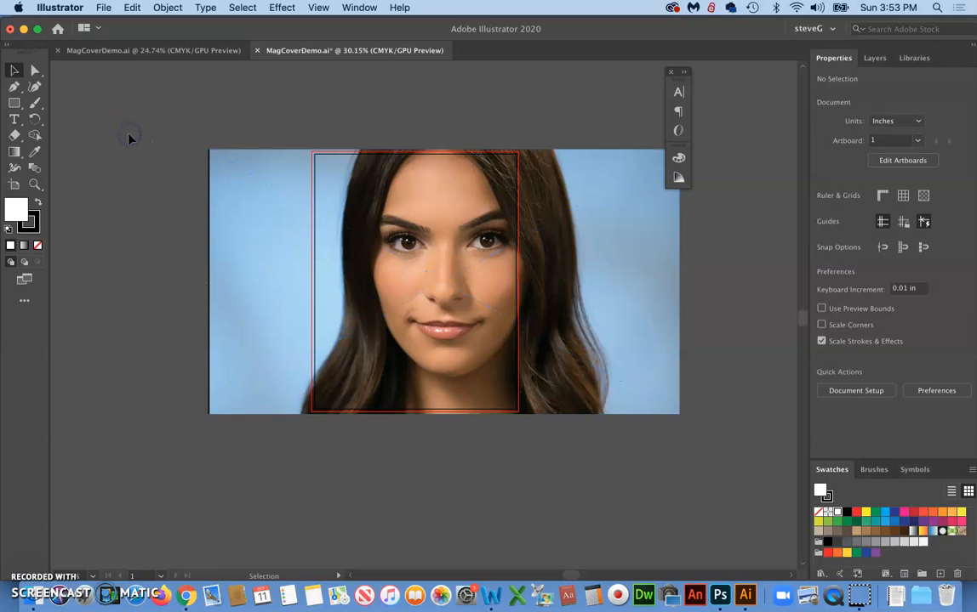
left_click(262, 207)
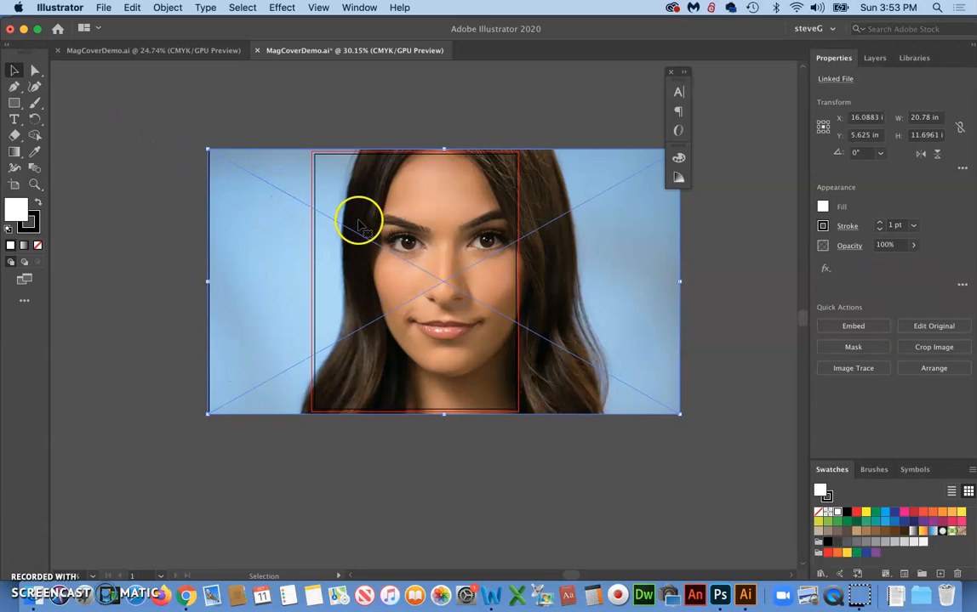
Deselect the photo and save the cover document as MagCoverDemo.ai in the MagDemo folder, keeping the Illustrator 2020 version options.
left_click(381, 107)
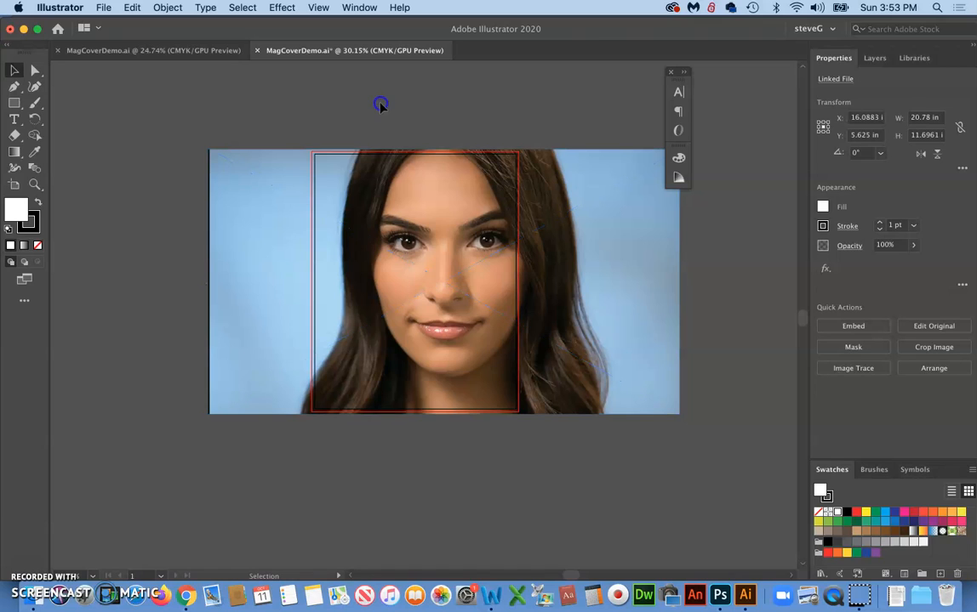
left_click(101, 8)
left_click(123, 128)
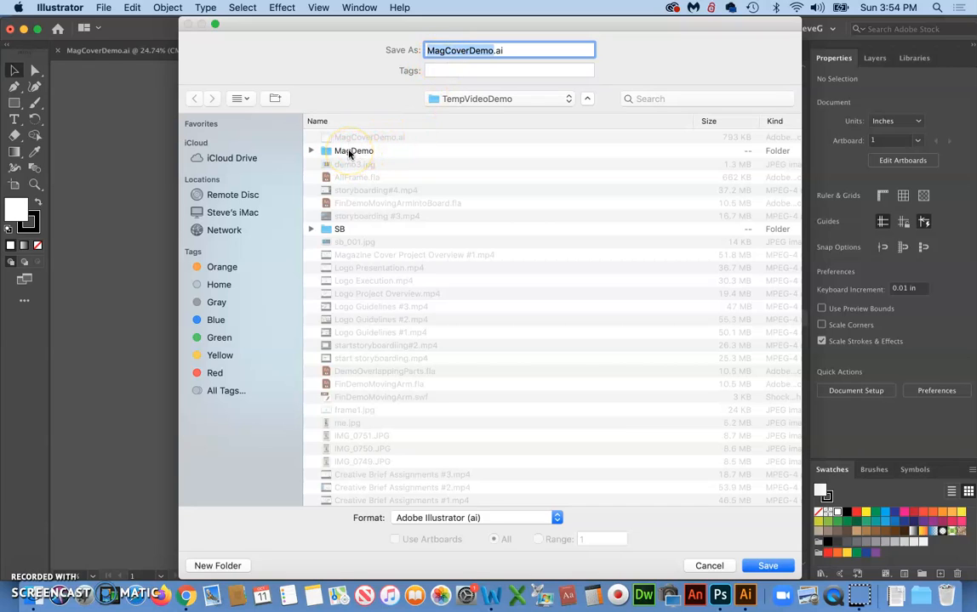
left_click(349, 152)
left_click(352, 152)
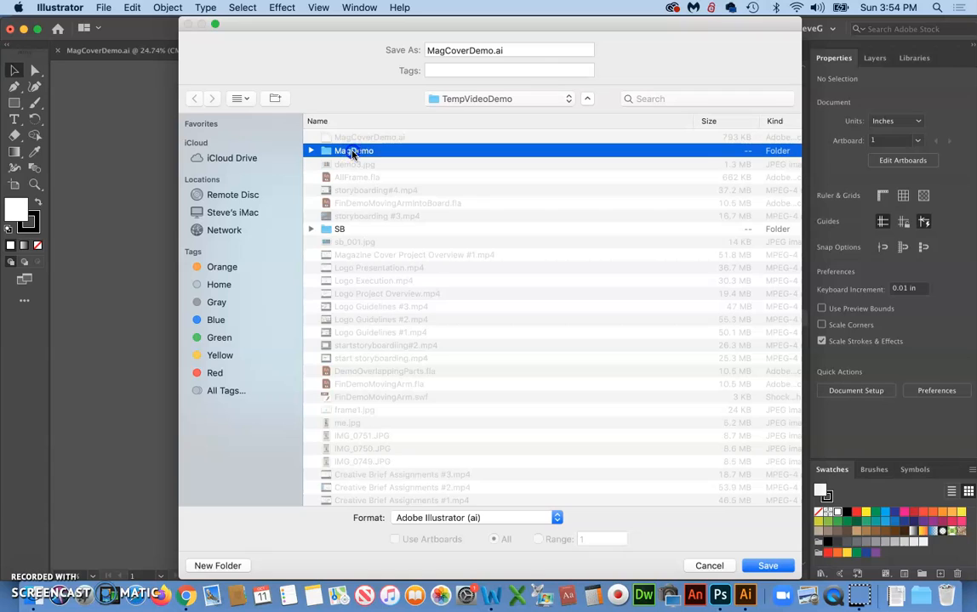
double_click(352, 152)
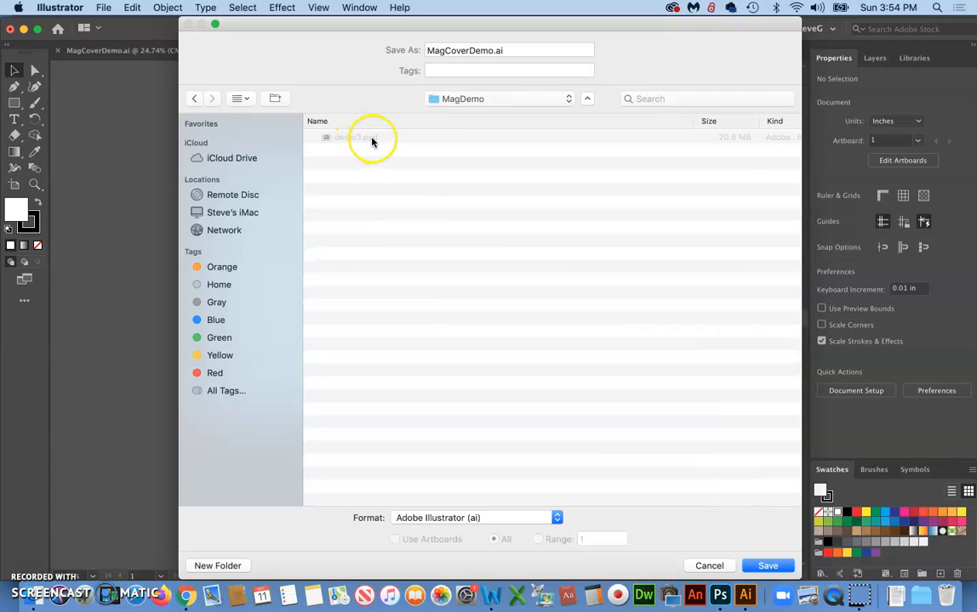
left_click(769, 568)
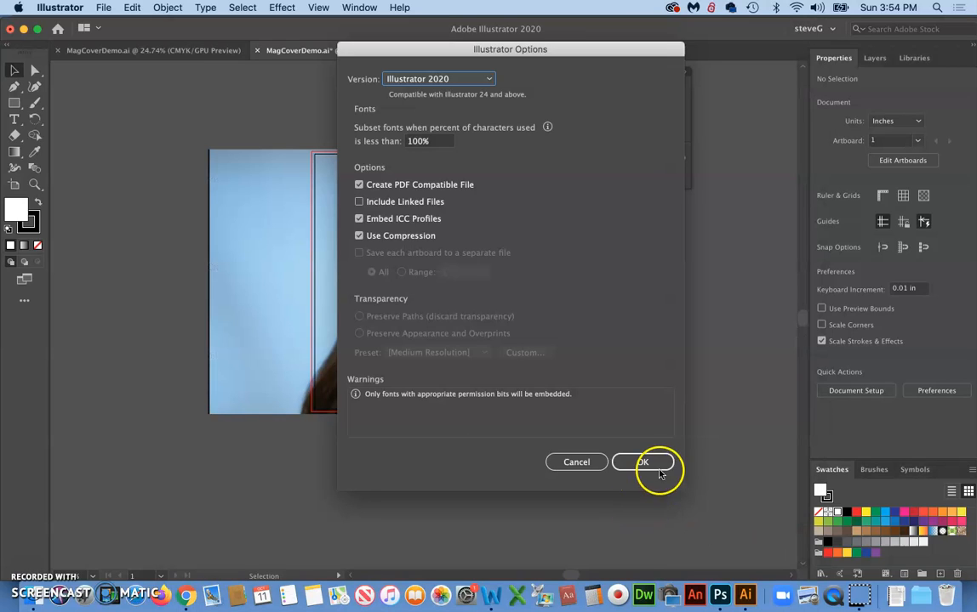
left_click(659, 466)
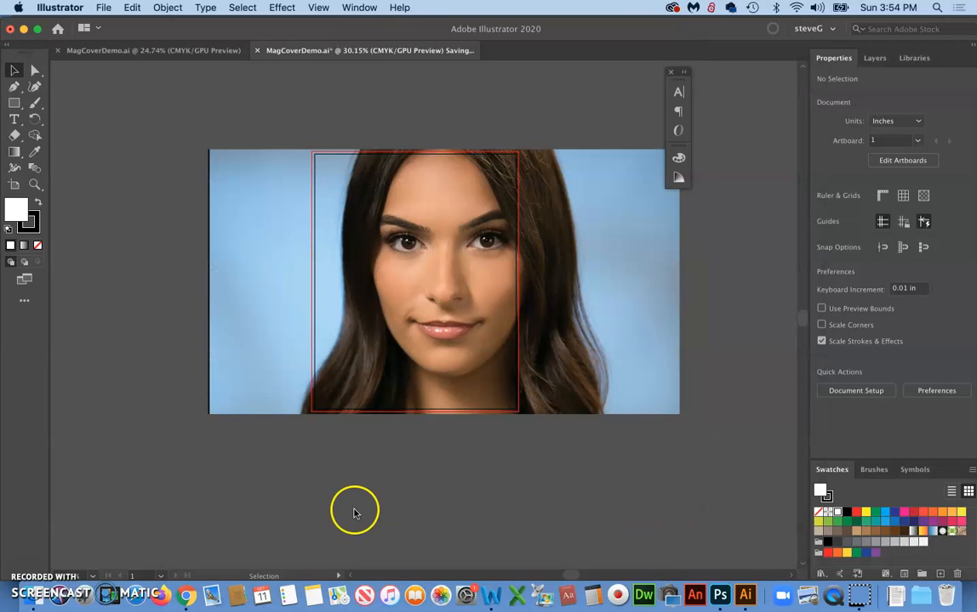
In Finder, expand the MagDemo folder and delete the older MagCoverDemo.ai that lies outside it in TempVideoDemo.
left_click(6, 606)
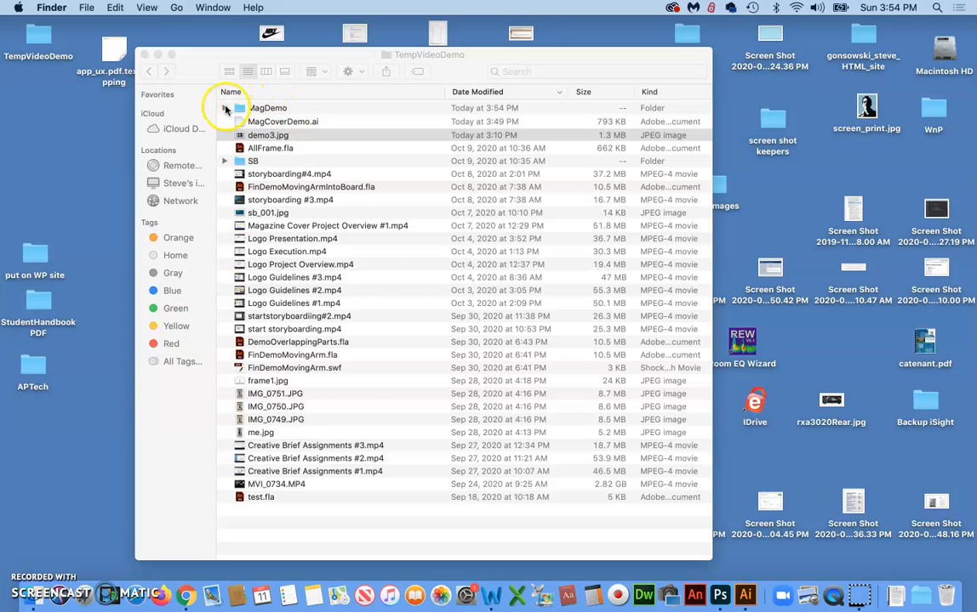
left_click(225, 108)
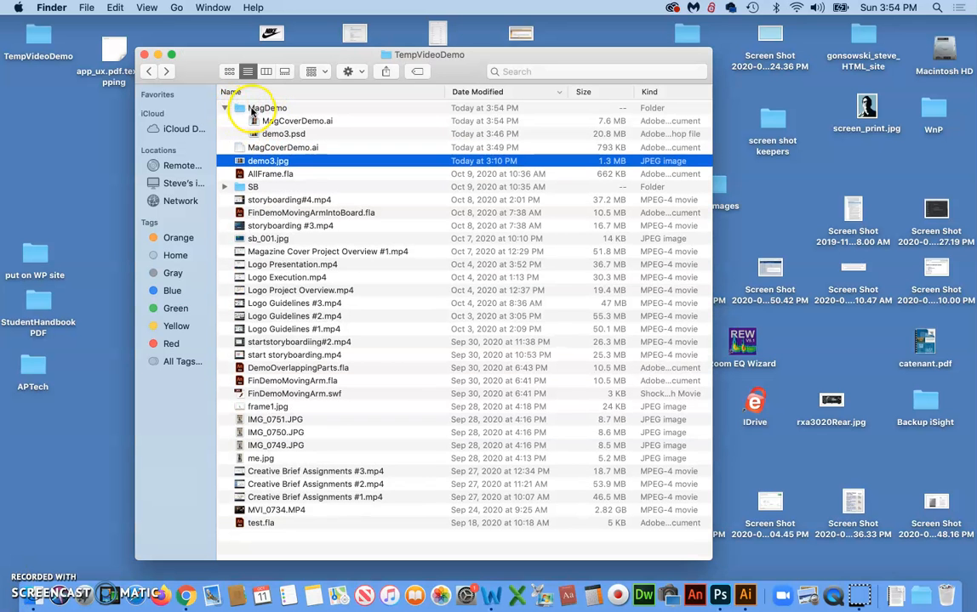
left_click(291, 121)
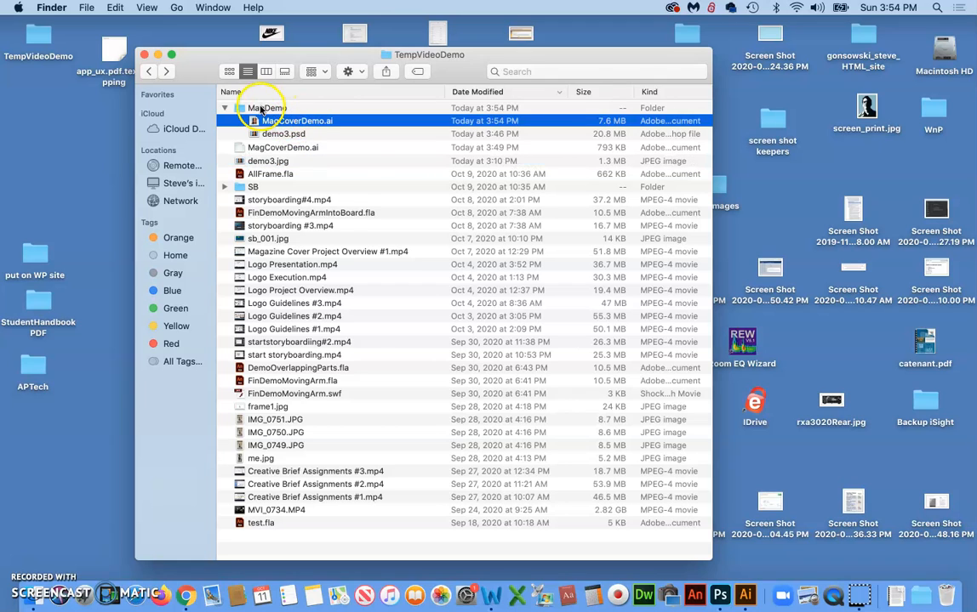
left_click(262, 109)
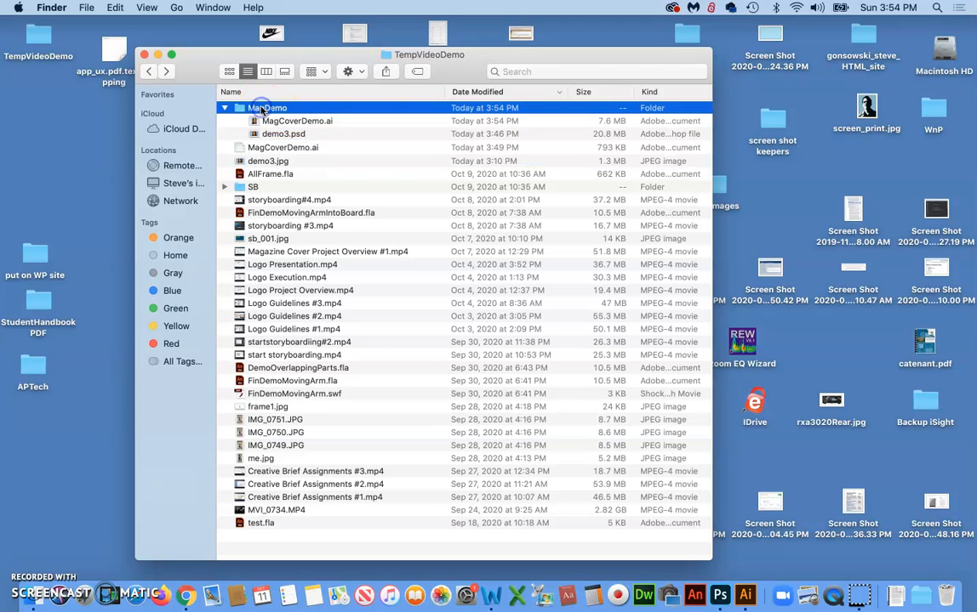
left_click(276, 149)
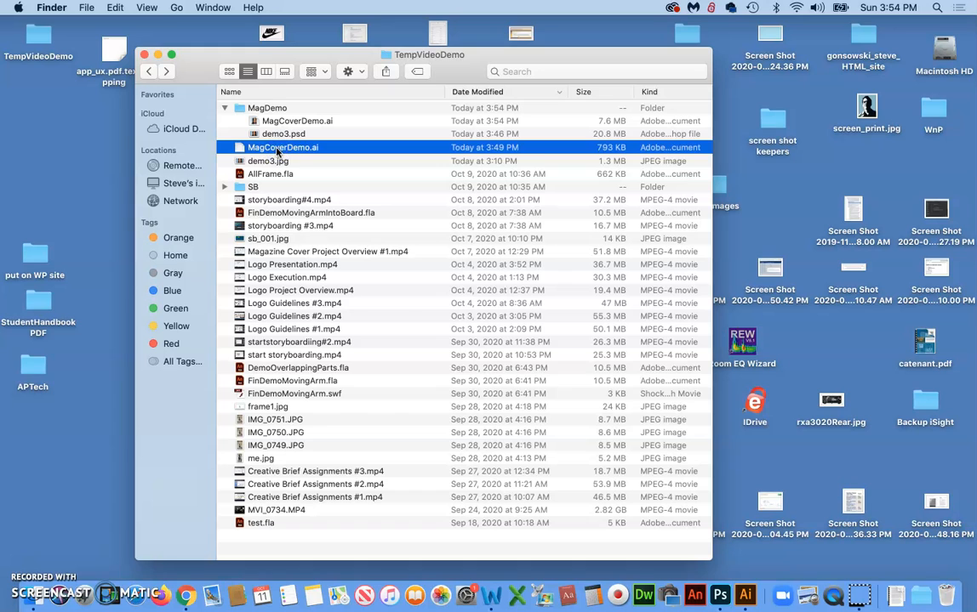
key("super+BackSpace")
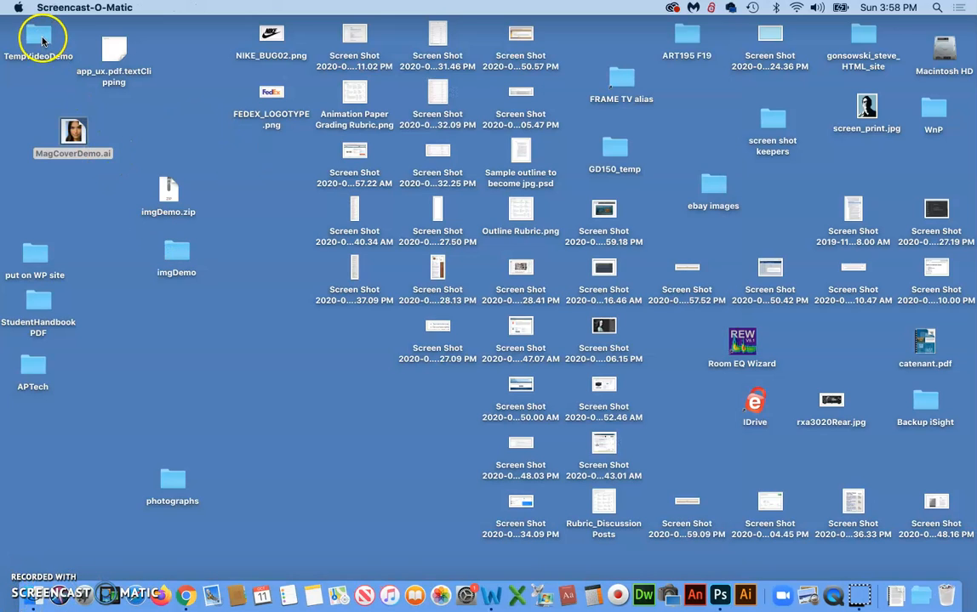
Open the TempVideoDemo folder from the desktop and move demo3.psd out of the MagDemo folder into it.
double_click(38, 38)
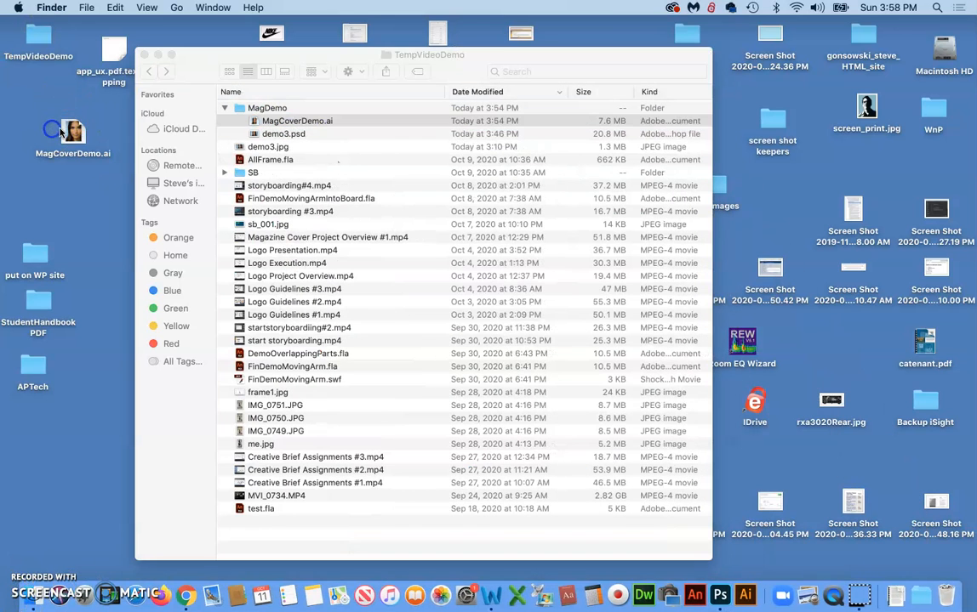
left_click(253, 52)
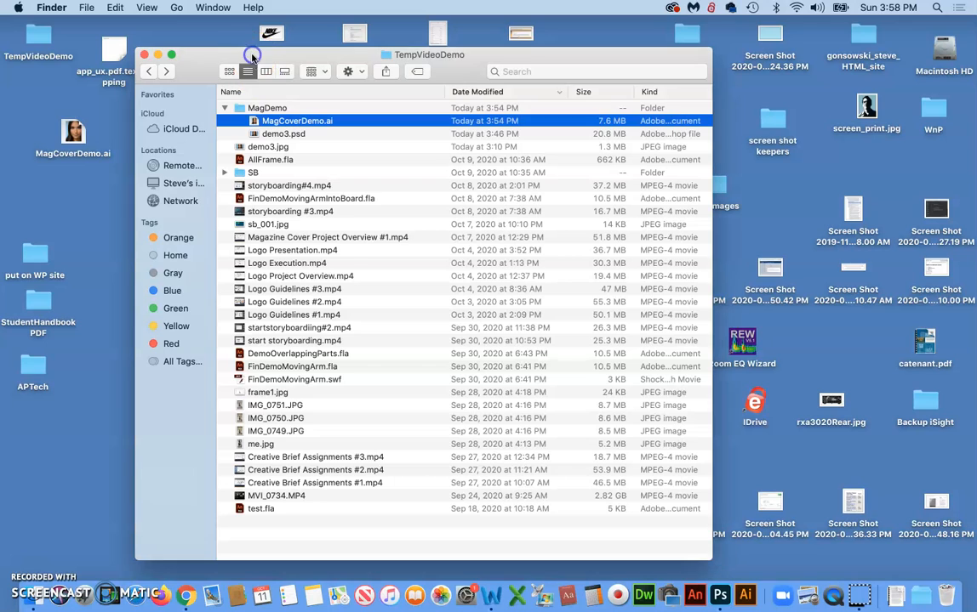
left_click(271, 124)
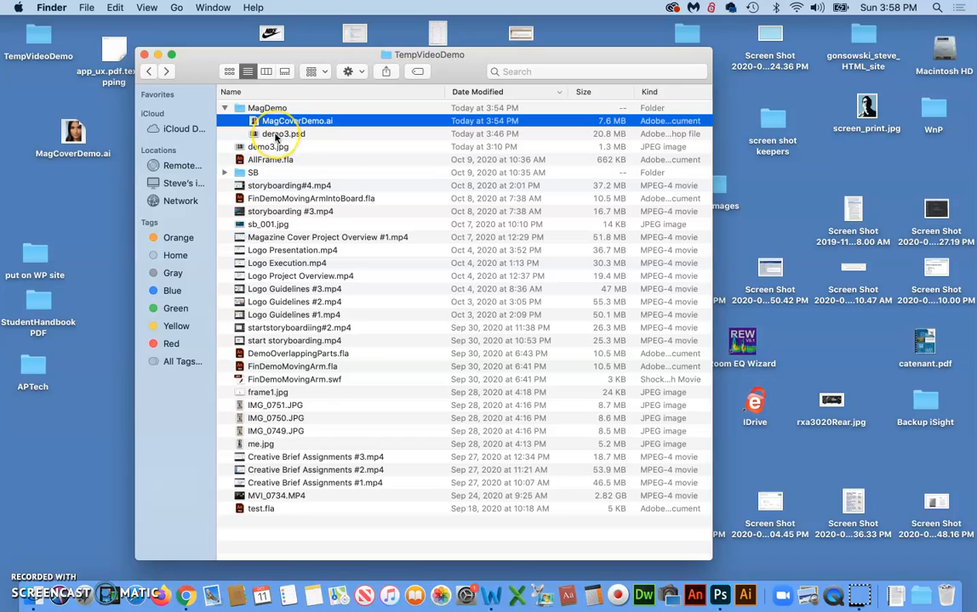
left_click_drag(275, 136, 266, 171)
left_click(256, 109)
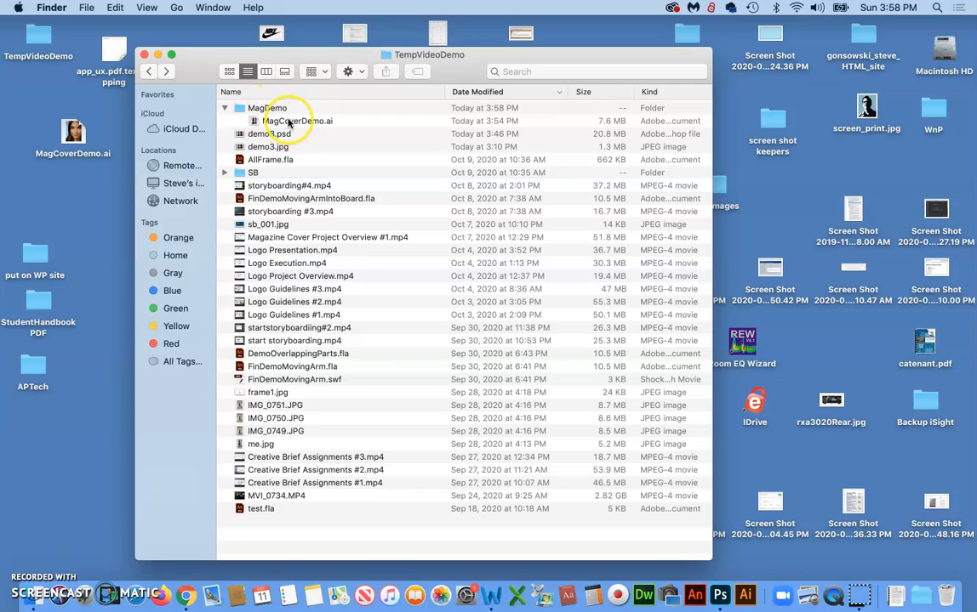
Try opening MagCoverDemo.ai from the MagDemo folder without its linked demo3.psd beside it, and cancel replacing the link.
left_click(288, 122)
double_click(288, 122)
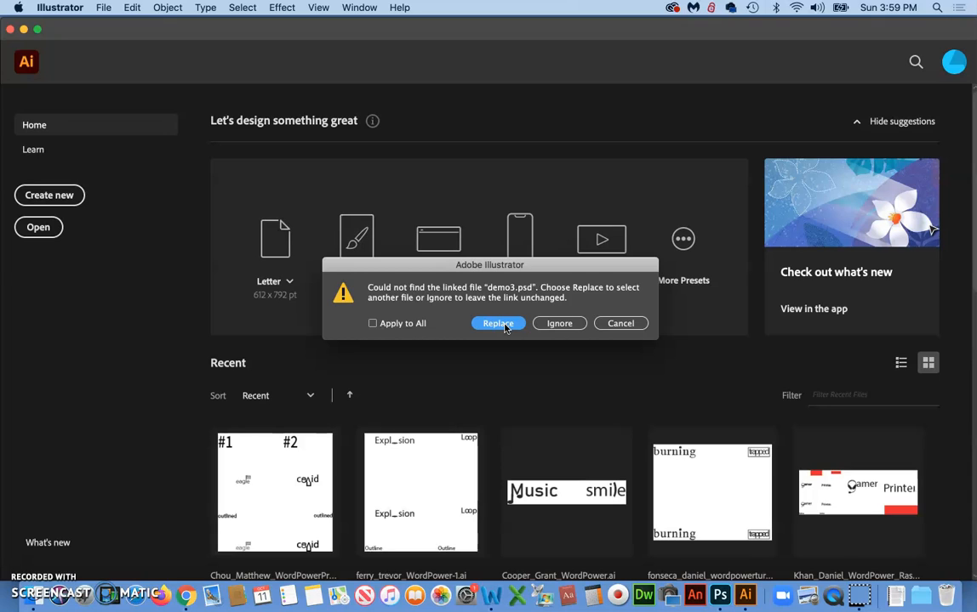
left_click(620, 327)
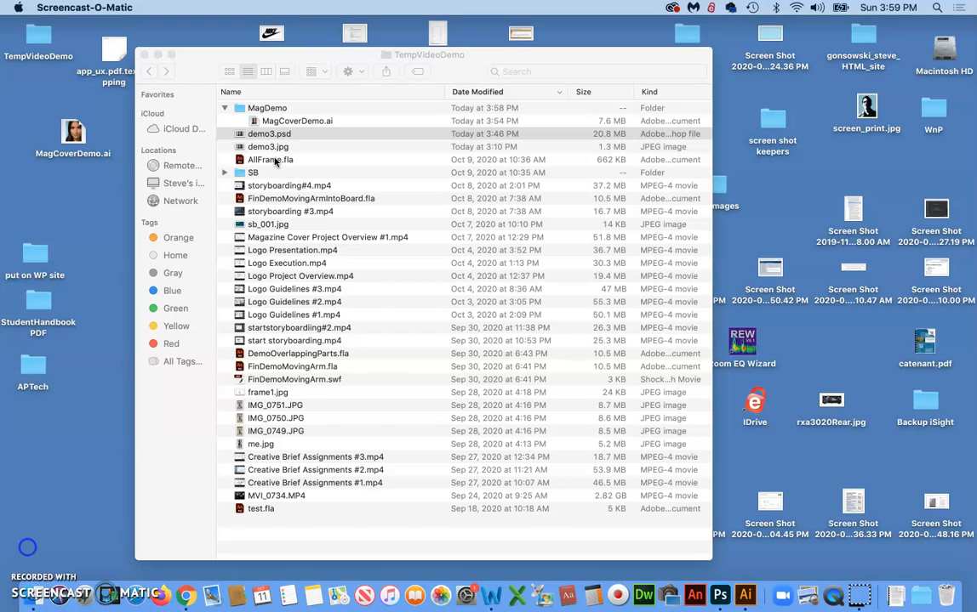
Move demo3.psd back into the MagDemo folder and open MagCoverDemo.ai from there in Illustrator.
left_click_drag(268, 133, 267, 111)
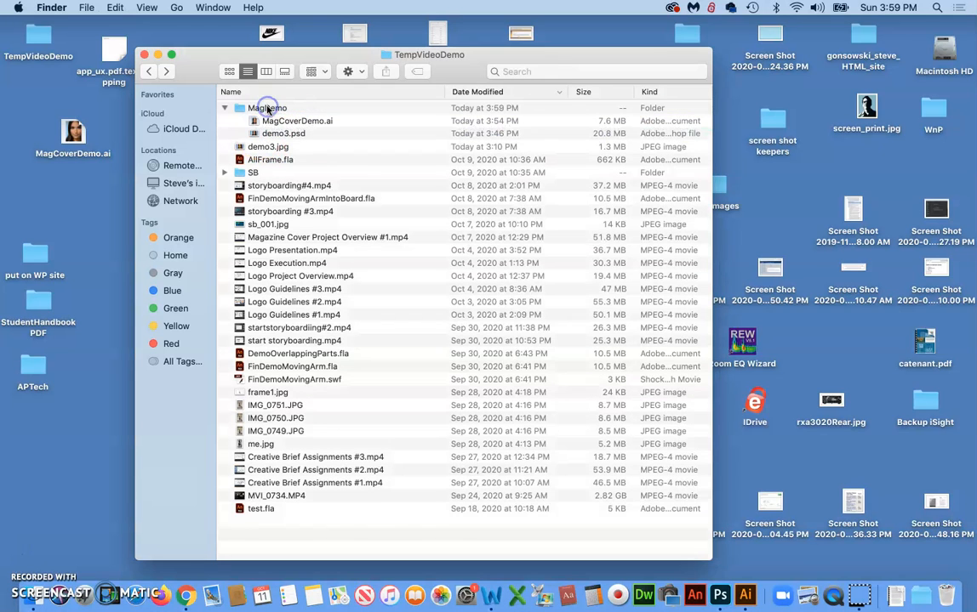
double_click(285, 124)
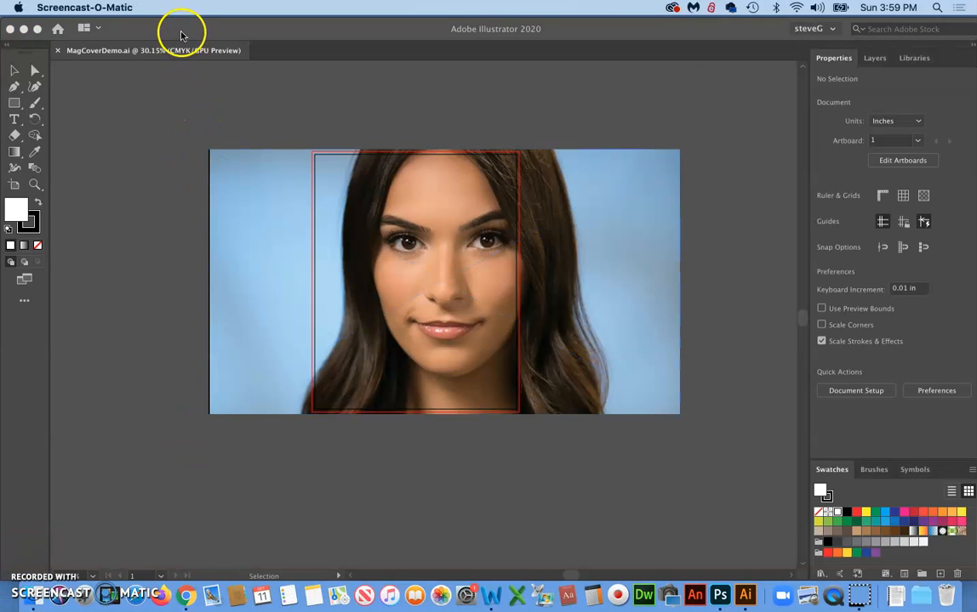
left_click(142, 199)
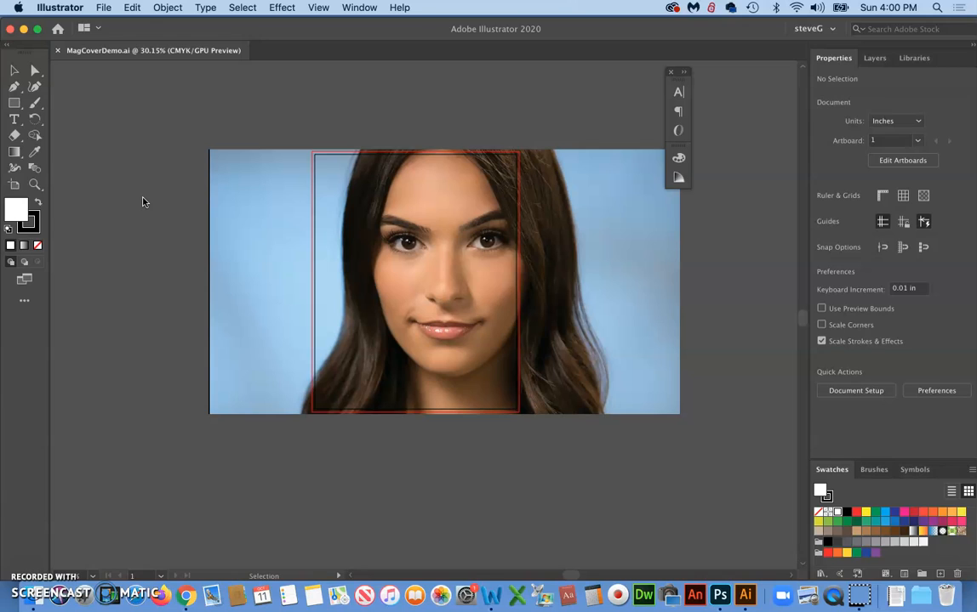
left_click(155, 192)
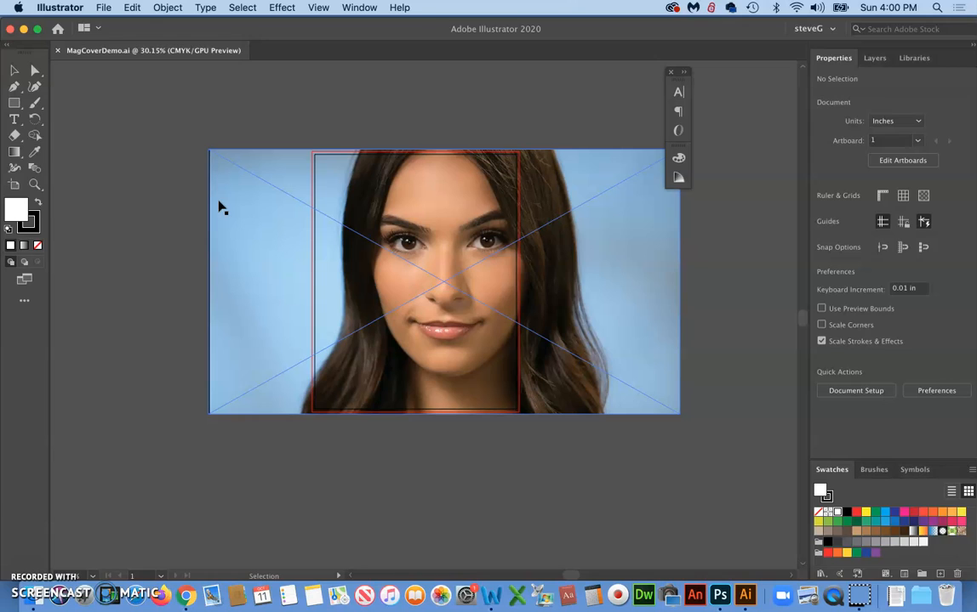
left_click(157, 197)
Switch to Photoshop, add a new layer above Levels 1 in demo3.psd and paint a red outline around the face.
left_click(719, 594)
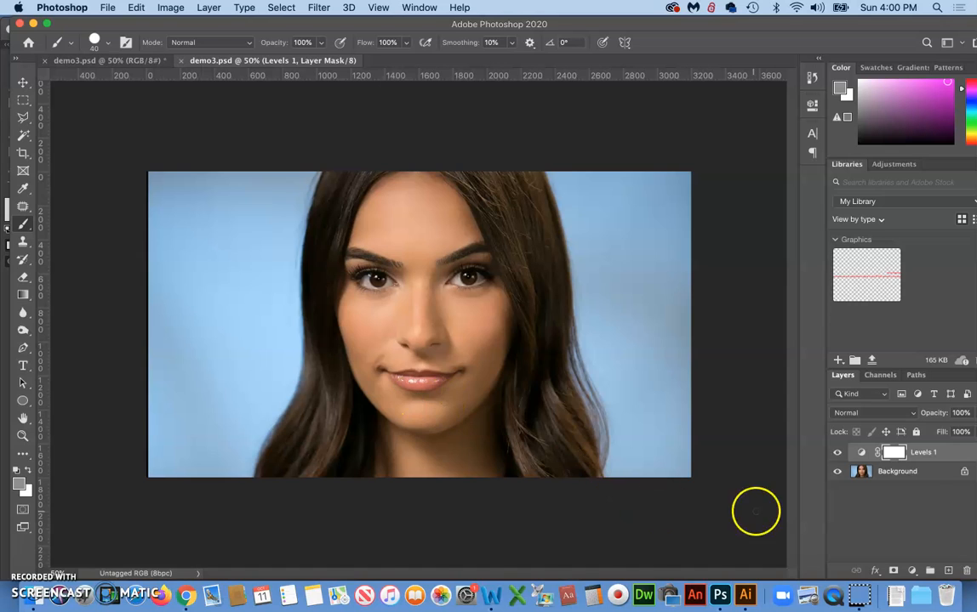
left_click(950, 571)
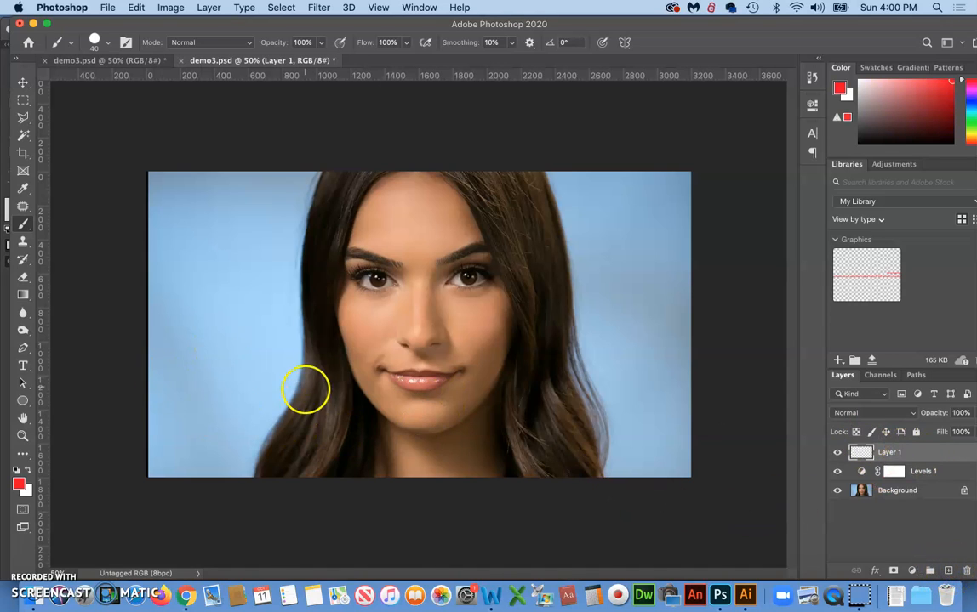
mouse_move(344, 362)
left_mouse_down()
mouse_move(345, 310)
mouse_move(389, 215)
mouse_move(448, 206)
mouse_move(535, 295)
mouse_move(520, 350)
mouse_move(485, 404)
mouse_move(443, 434)
mouse_move(370, 403)
mouse_move(332, 333)
left_mouse_up()
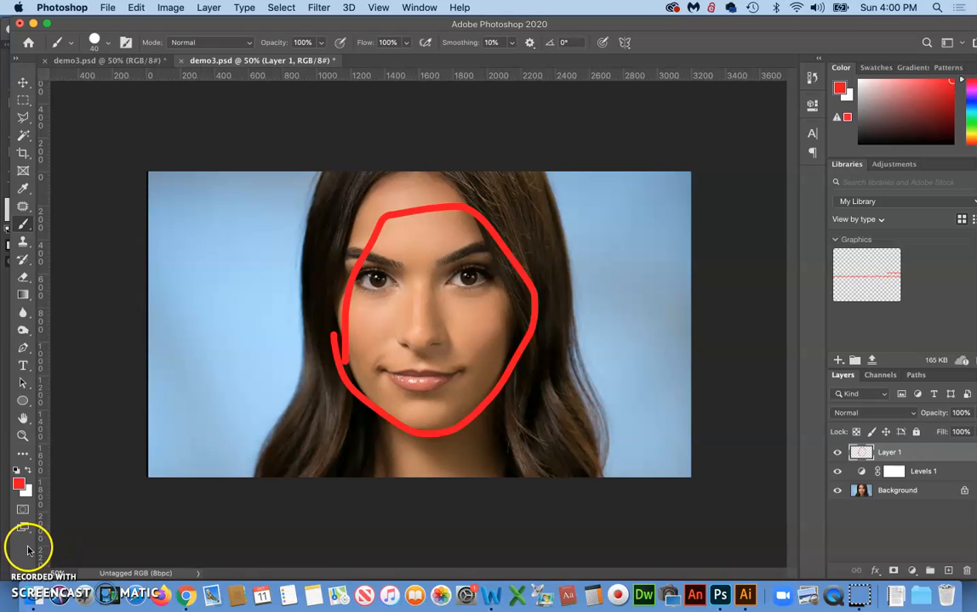
Save the painted demo3.psd, switch back to Illustrator and update the modified linked image in the cover.
left_click(99, 10)
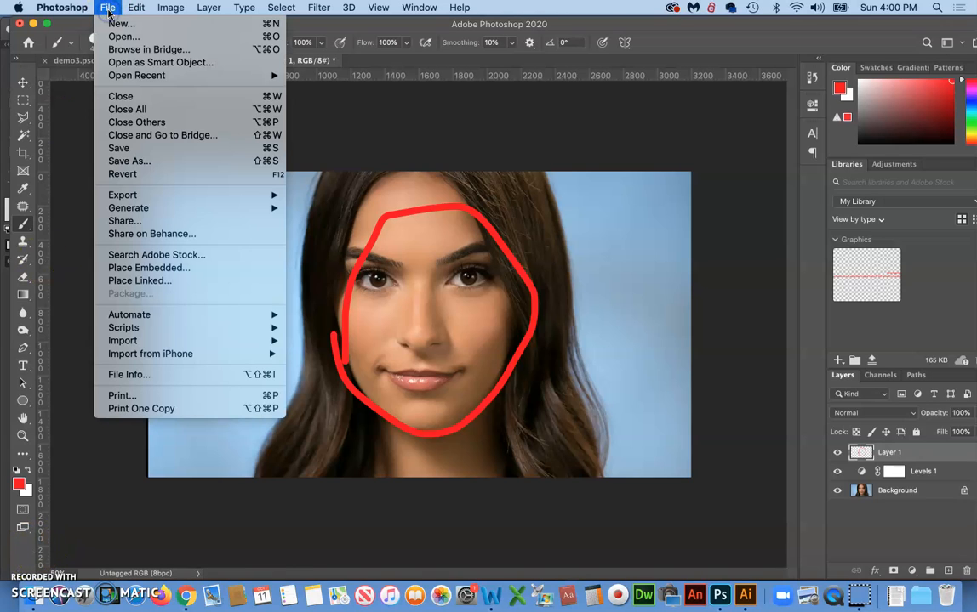
left_click(128, 150)
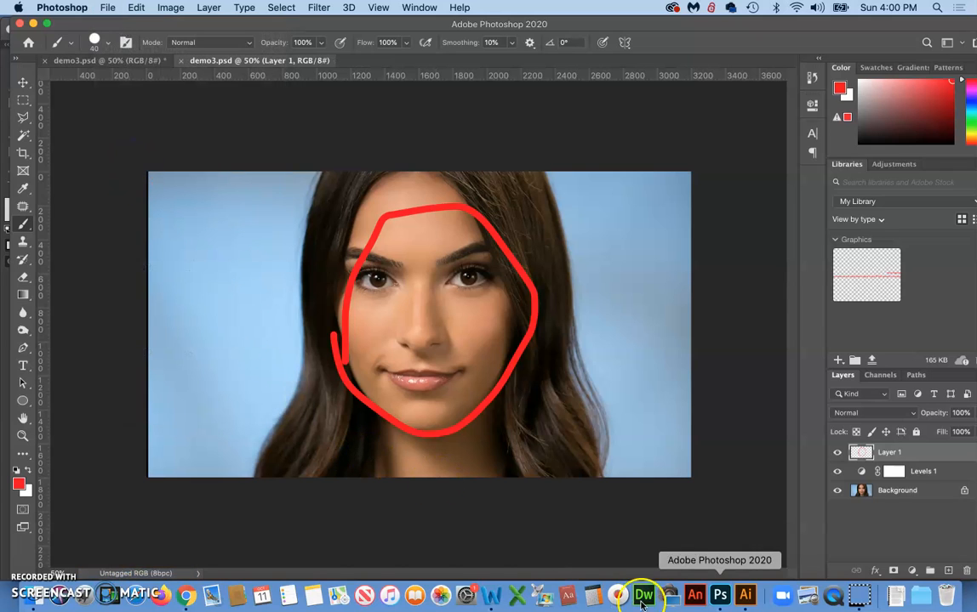
left_click(742, 594)
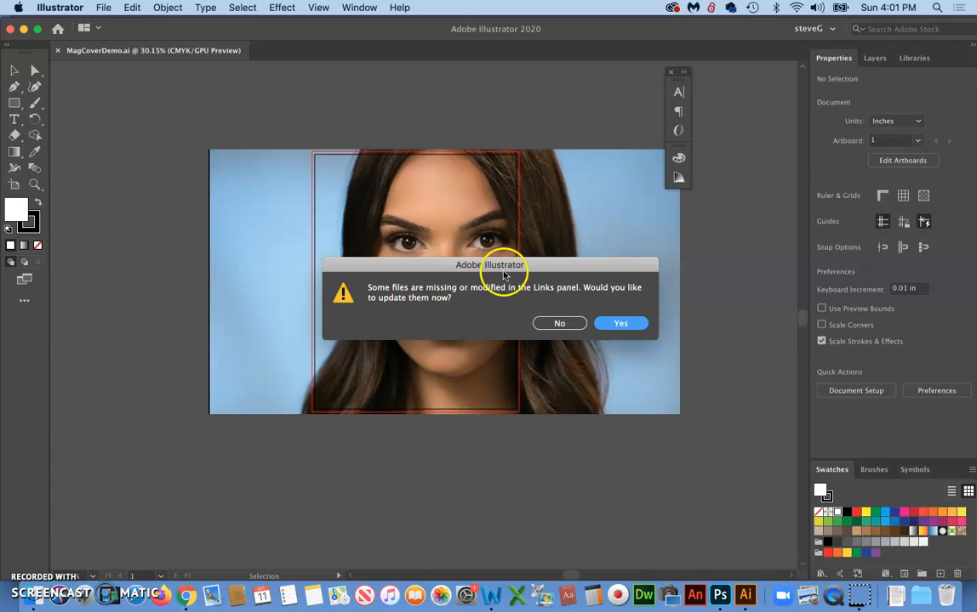
left_click(617, 330)
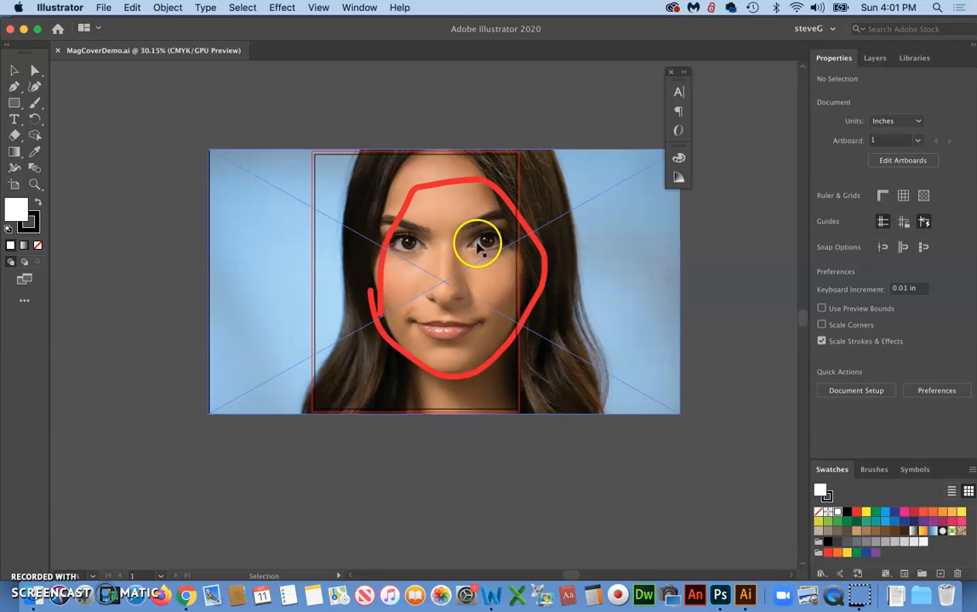
left_click(29, 549)
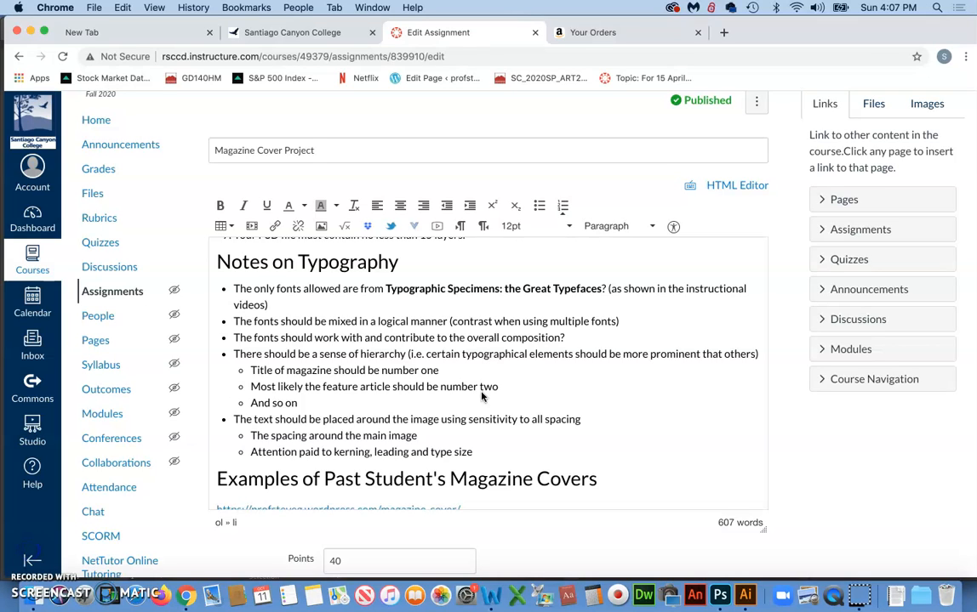
Examine the Notes on Typography in the Magazine Cover Project assignment in Chrome and highlight "Typographic Specimens:" in the required book's title.
scroll(481, 396, "down", 1)
left_click(371, 299)
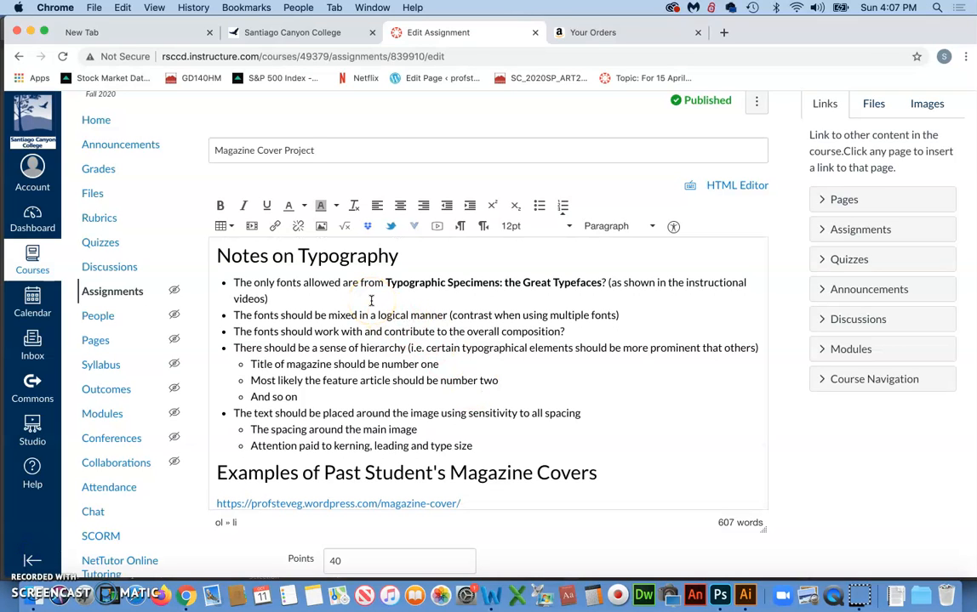
left_click(385, 283)
left_click_drag(387, 283, 503, 287)
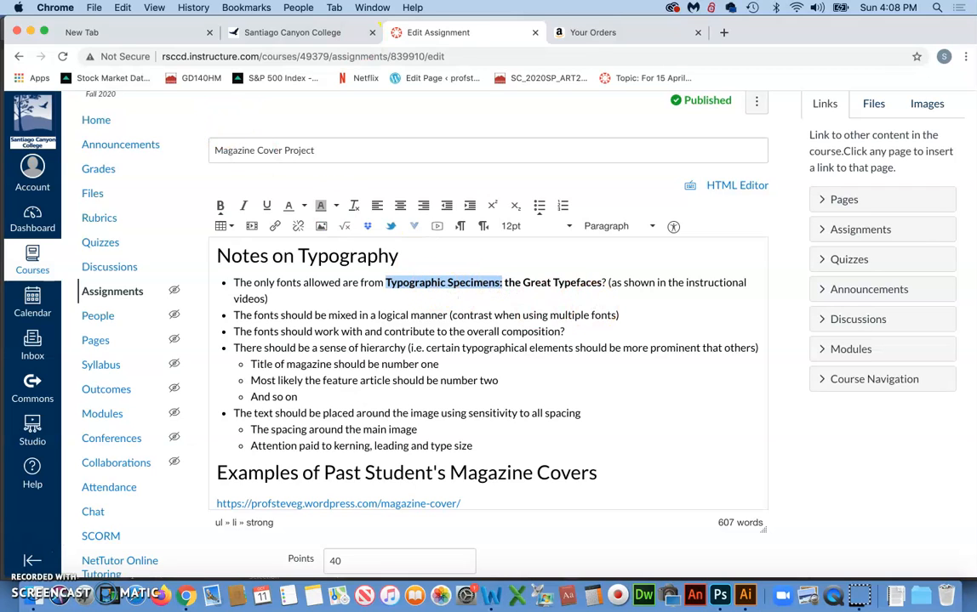
Switch to the Amazon page and search the Books department for "typographic specimens the great typefaces".
left_click(613, 36)
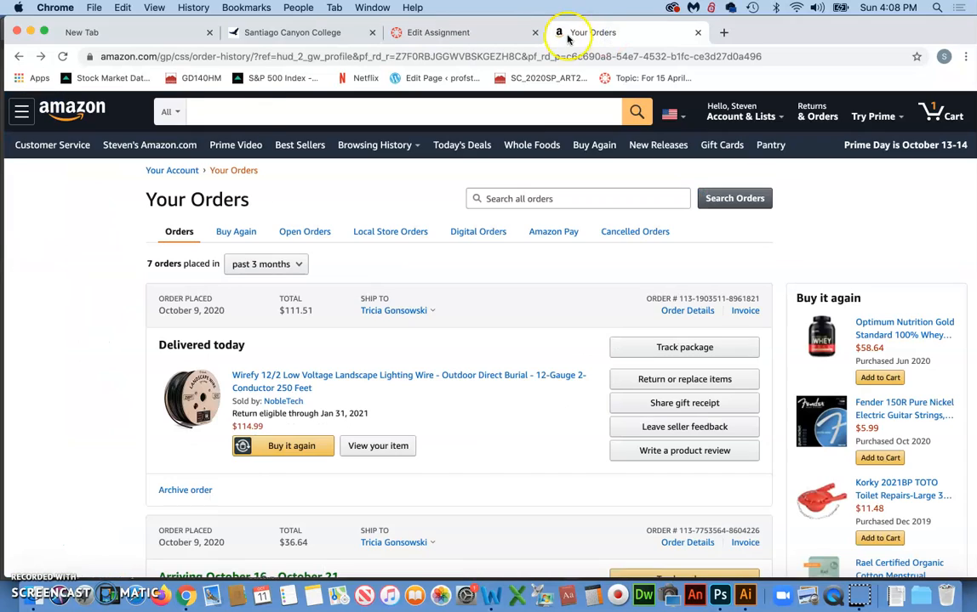
left_click(171, 113)
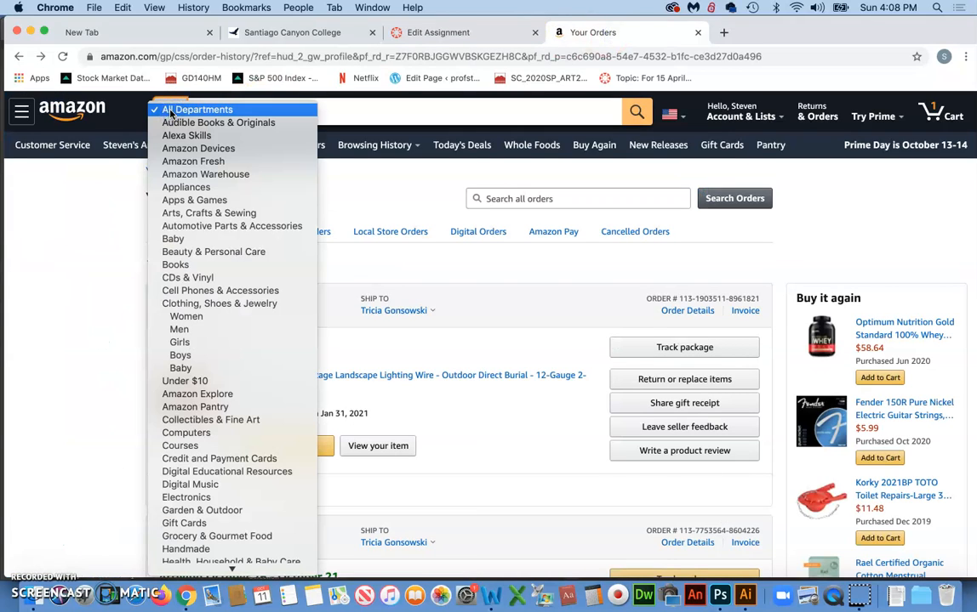
left_click(174, 265)
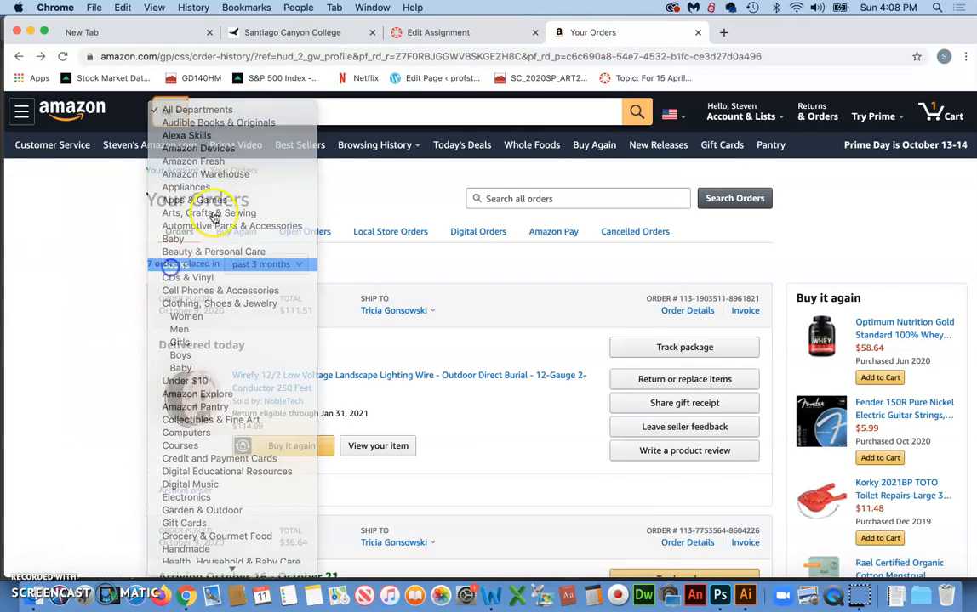
type("ty")
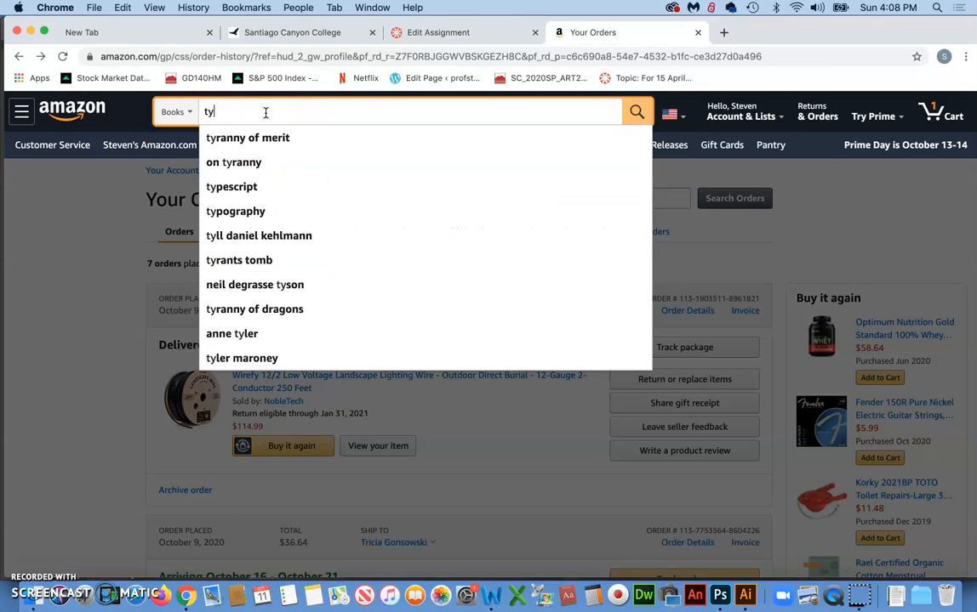
type("pographic ")
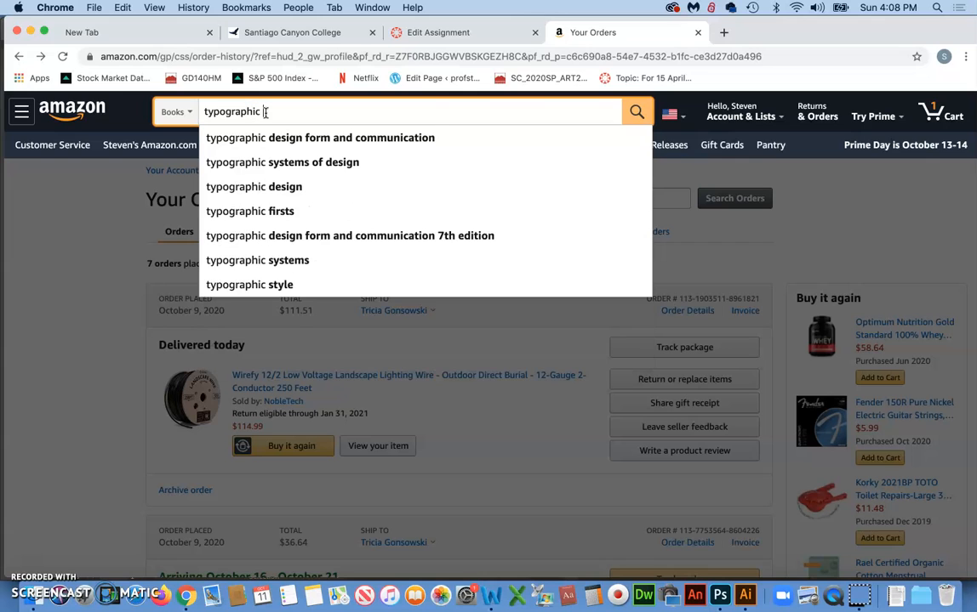
type("sp")
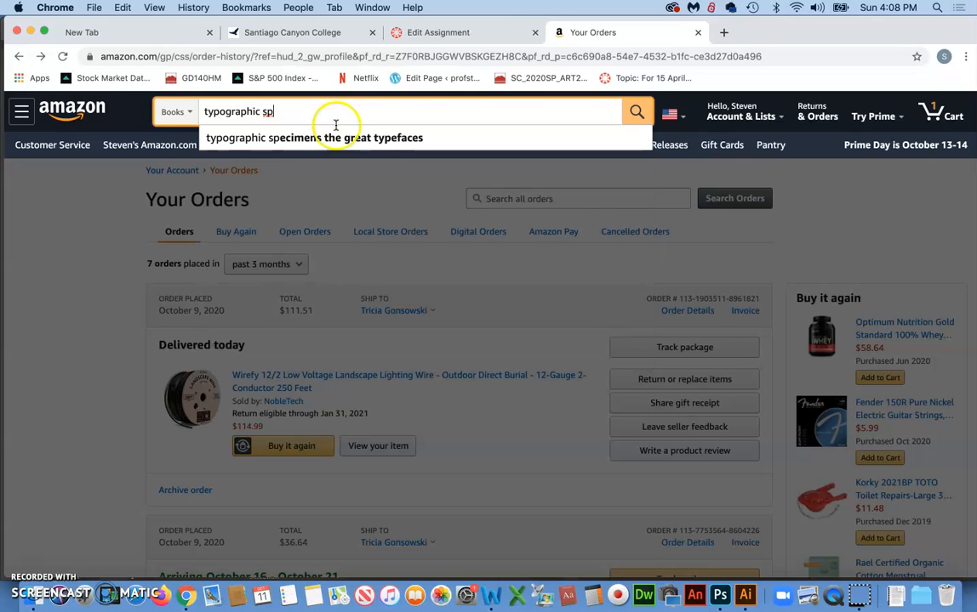
left_click(394, 139)
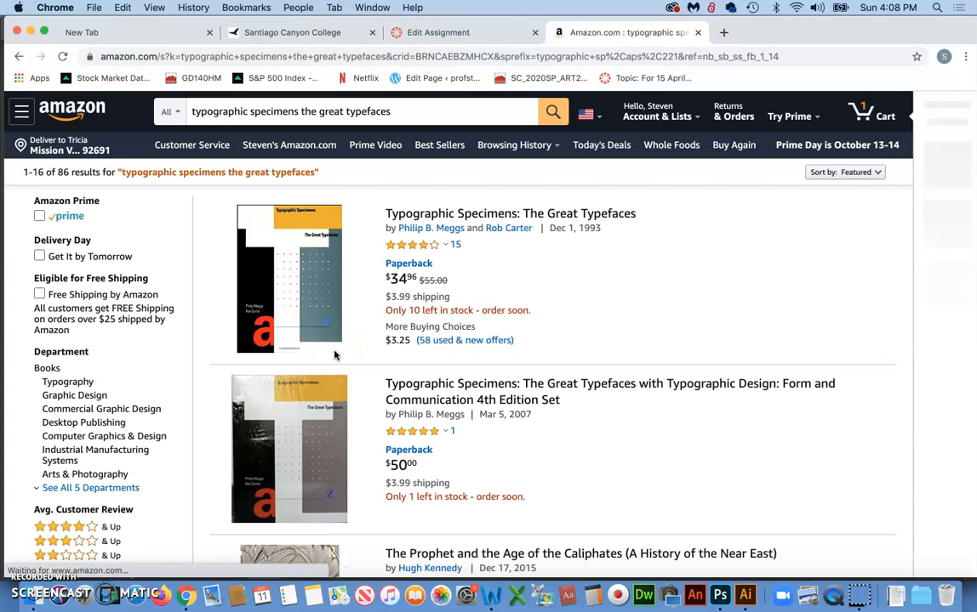
Open the 1993 paperback Typographic Specimens: The Great Typefaces from the results and bring up its inside preview.
scroll(334, 353, "down", 1)
scroll(334, 352, "up", 1)
left_click(274, 305)
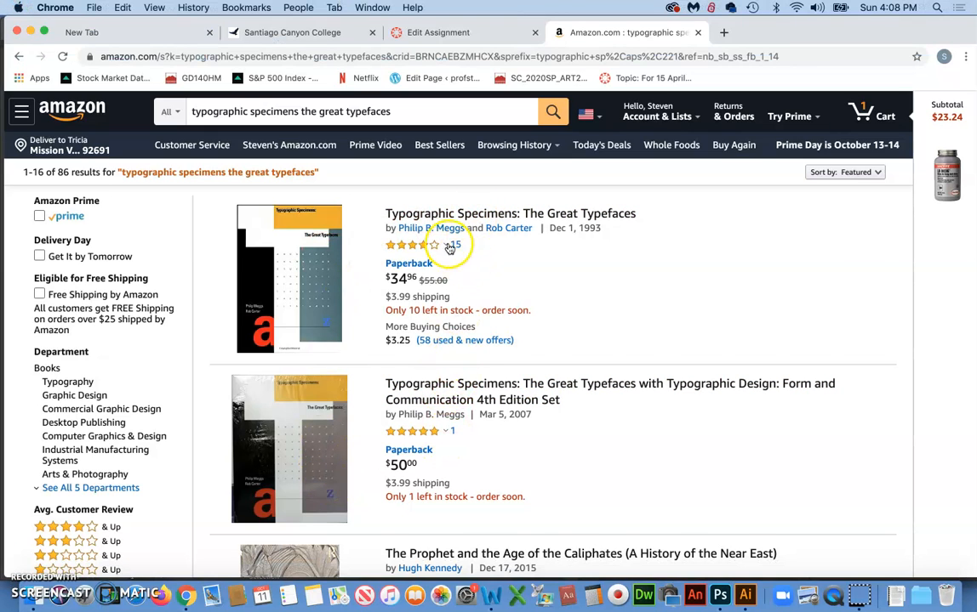
left_click(426, 216)
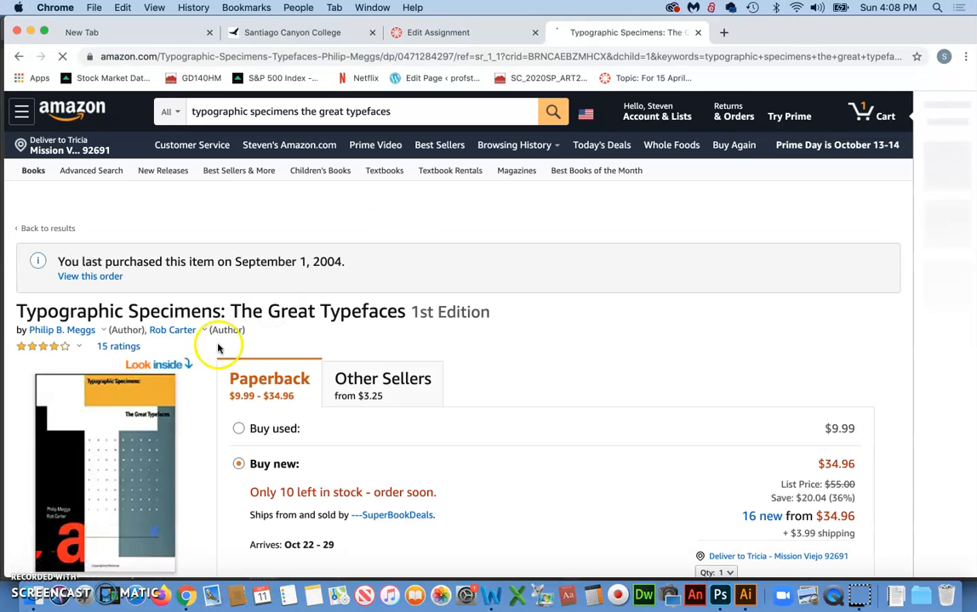
left_click(165, 367)
Examine the typefaces listed across both pages of the book's table of contents, from Akzidenz-Grotesk to Zapf Book.
scroll(449, 344, "down", 5)
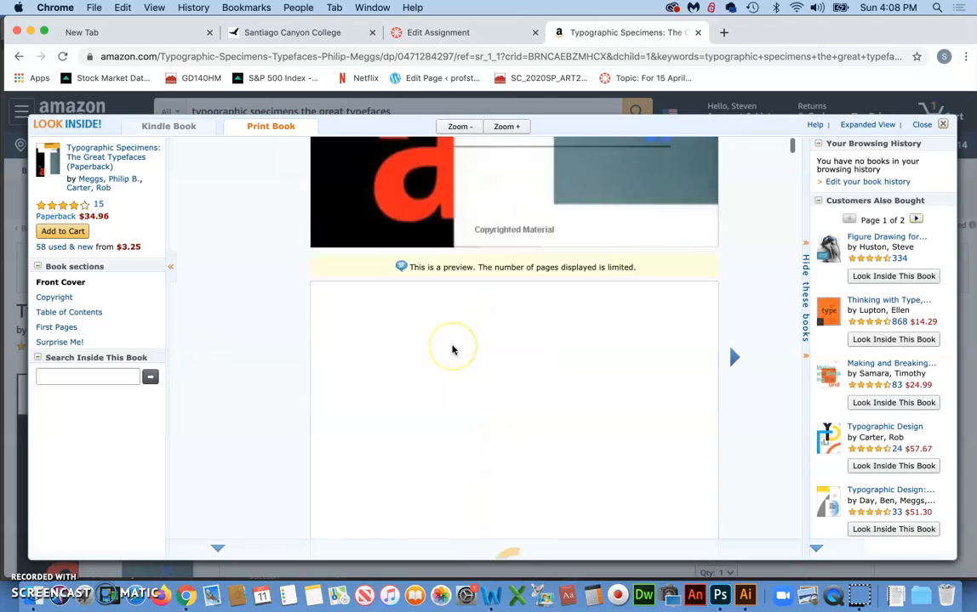
scroll(452, 349, "down", 10)
scroll(452, 350, "down", 10)
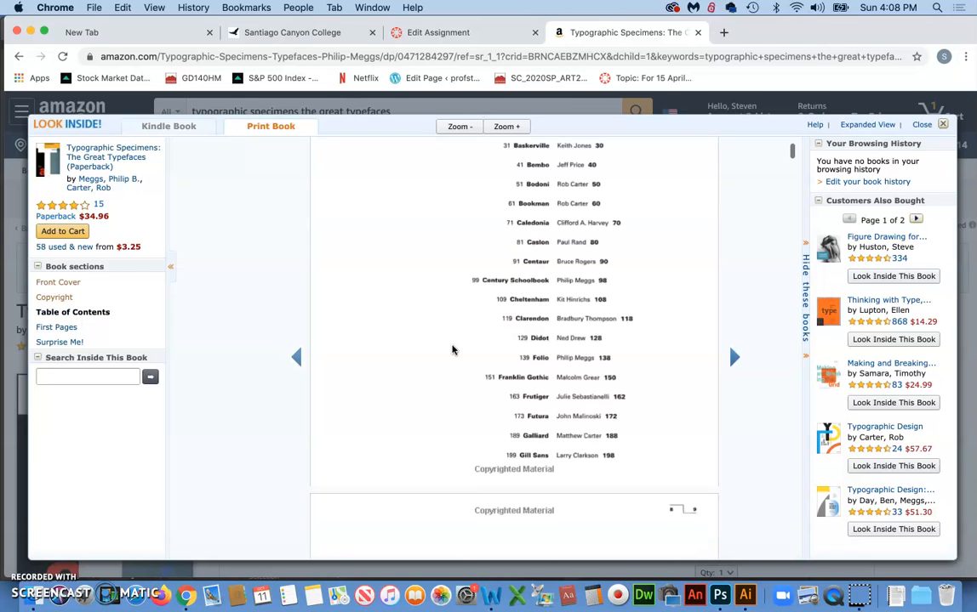
scroll(453, 348, "up", 1)
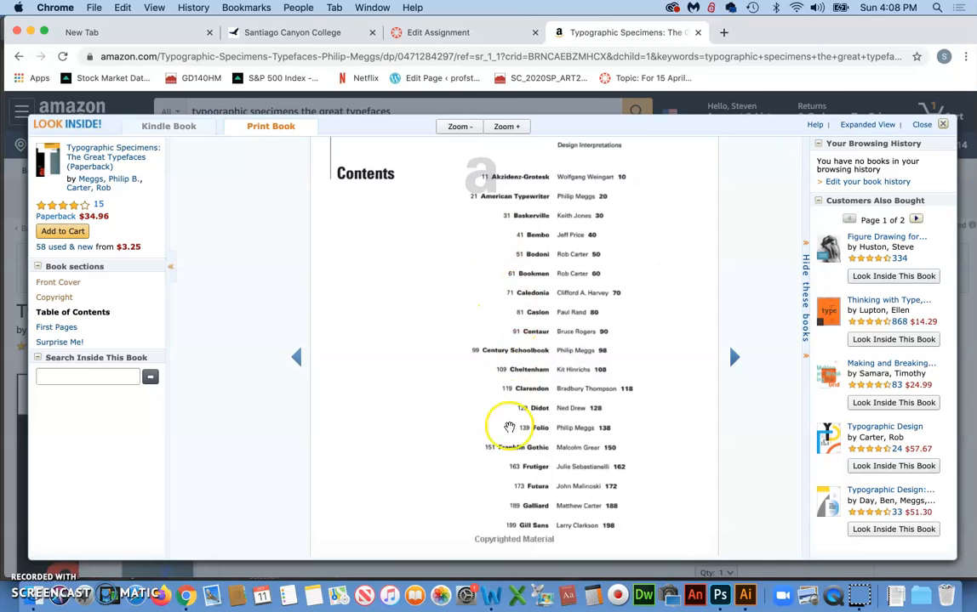
scroll(508, 452, "down", 5)
scroll(508, 452, "down", 5)
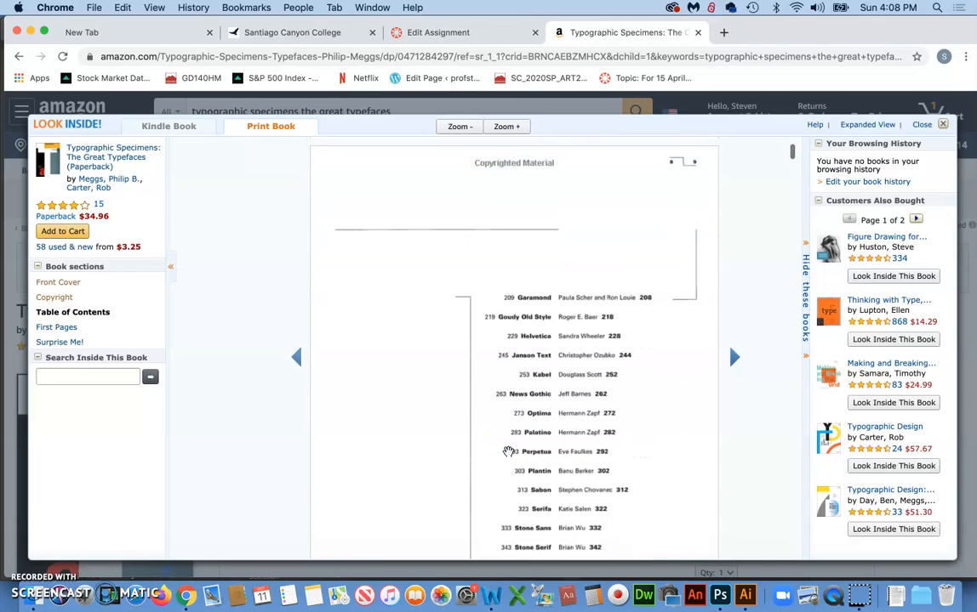
scroll(507, 452, "down", 3)
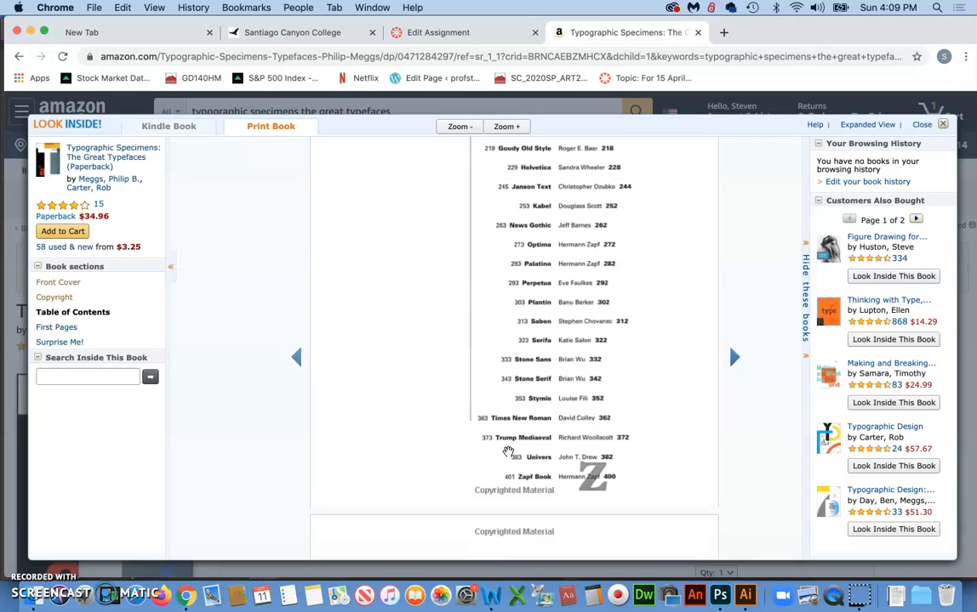
left_click(525, 433)
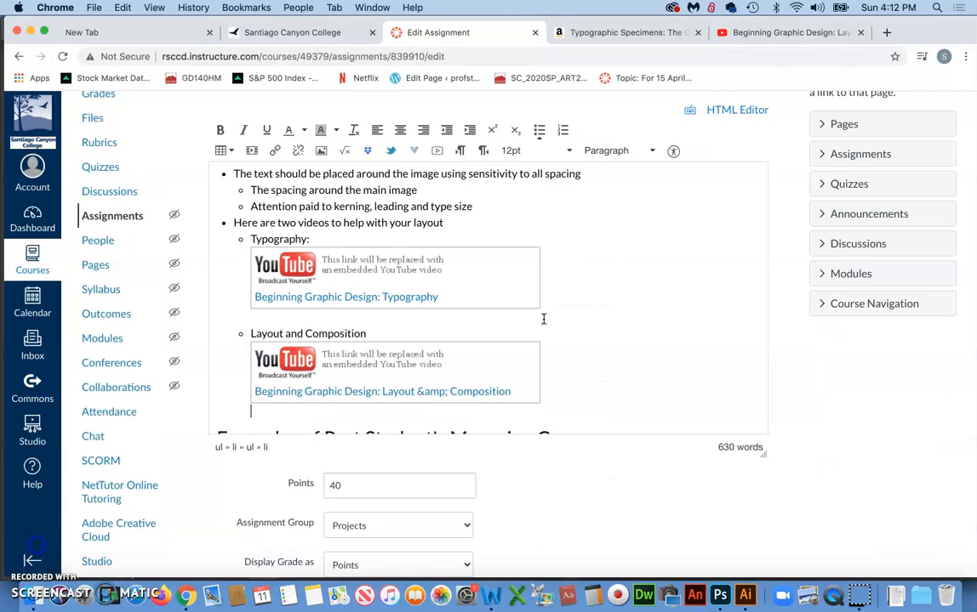
Review the assignment text in Canvas down to the two embedded layout videos on typography and on layout and composition.
scroll(544, 319, "up", 10)
scroll(544, 319, "down", 10)
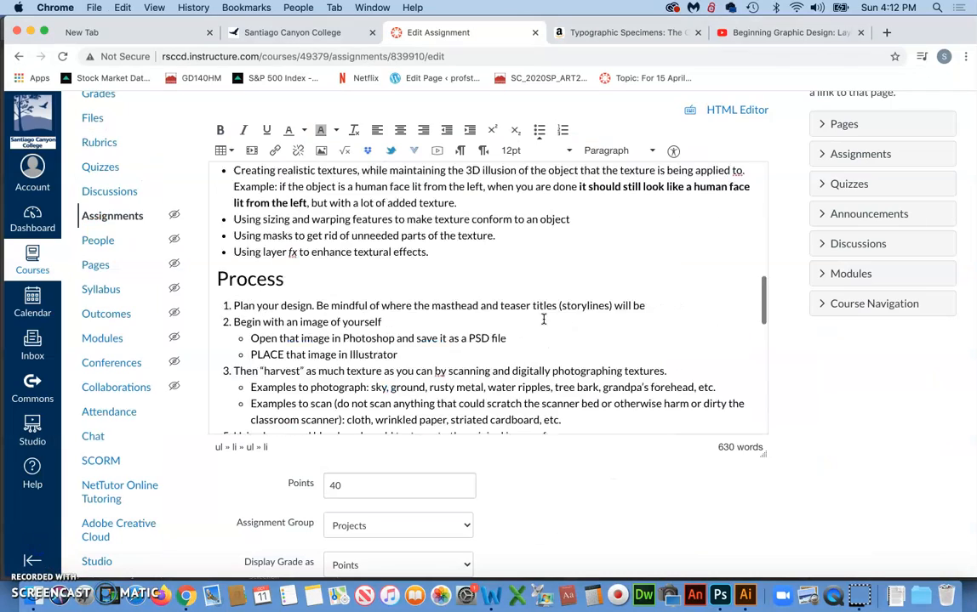
scroll(544, 319, "down", 6)
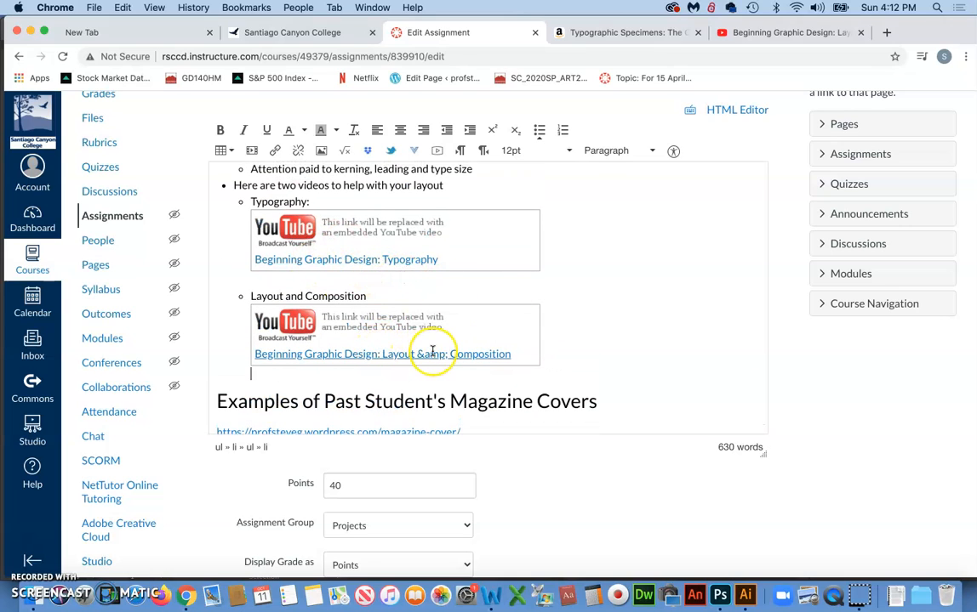
left_click(508, 336)
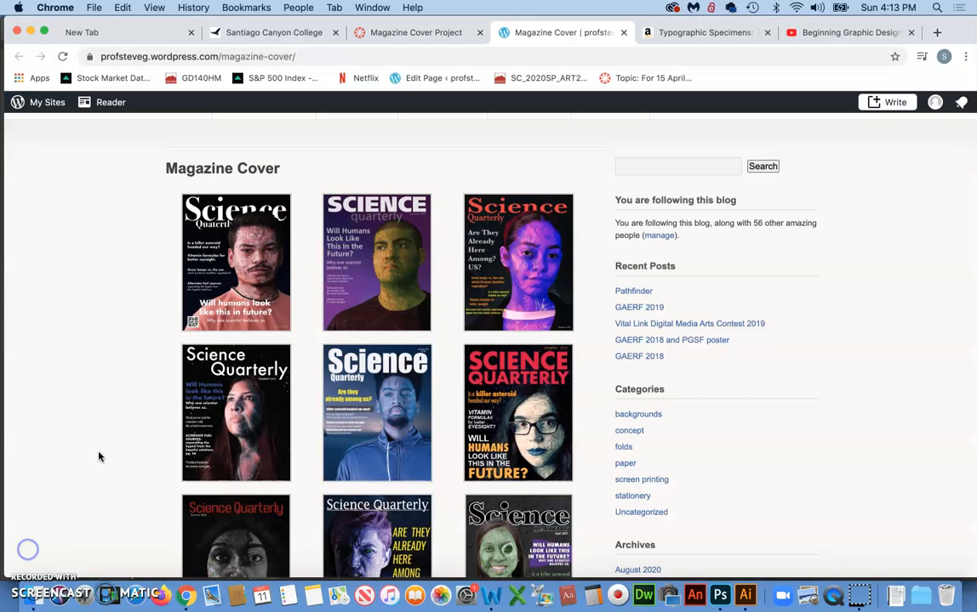
Examine the past students' Science Quarterly covers on the Magazine Cover page, comparing their mastheads, storylines and portraits.
scroll(97, 455, "down", 2)
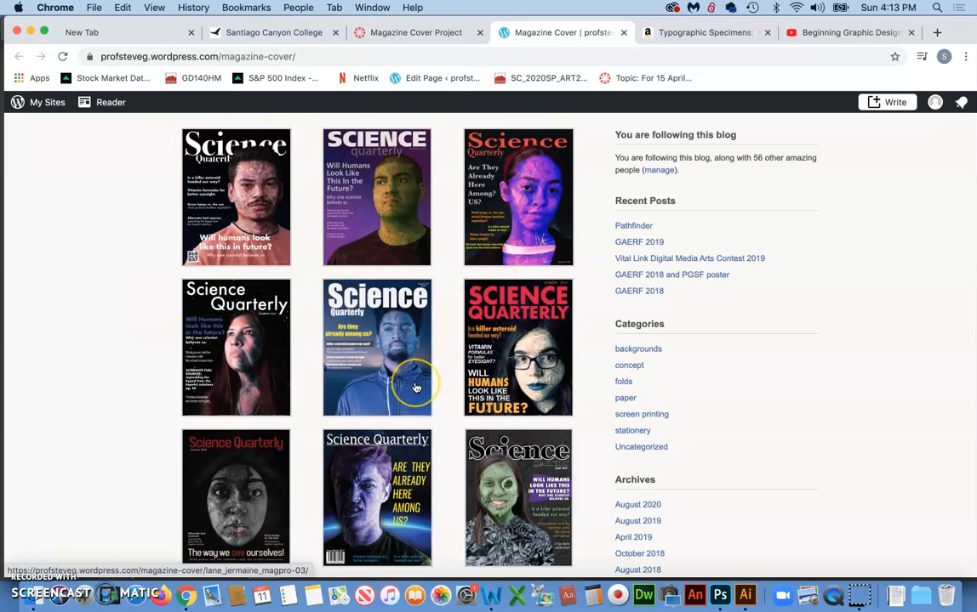
scroll(415, 388, "down", 3)
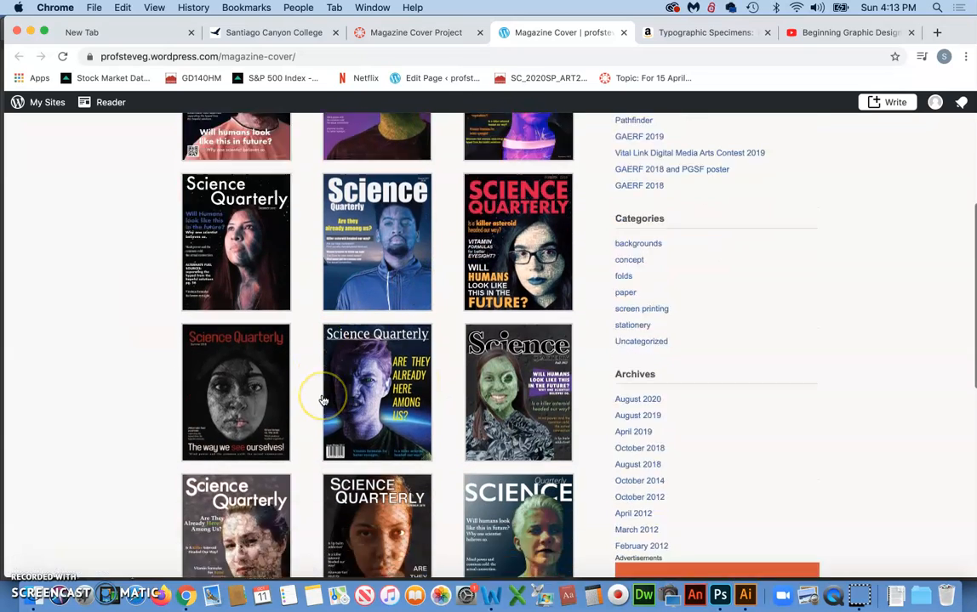
scroll(324, 400, "down", 4)
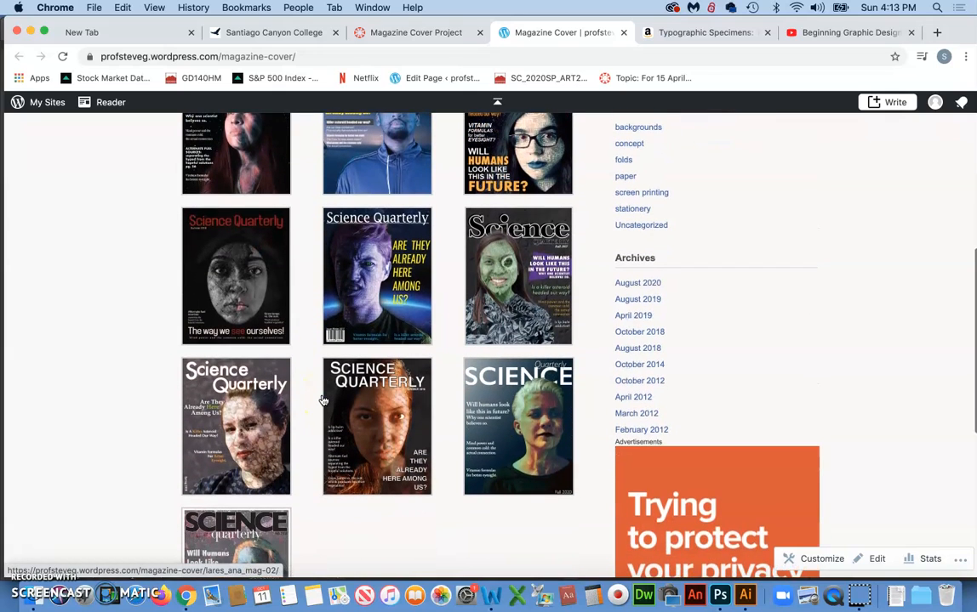
scroll(324, 399, "down", 2)
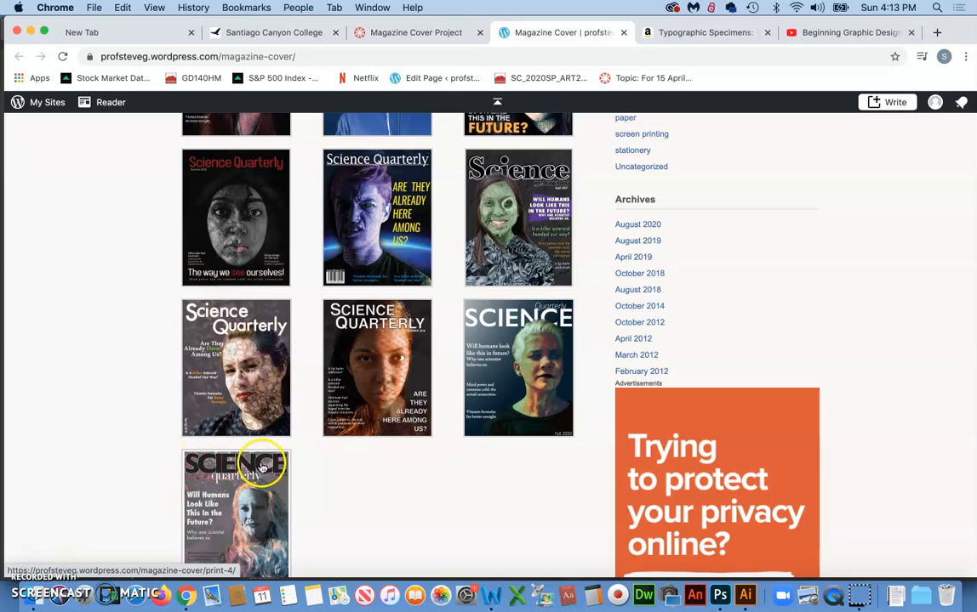
scroll(383, 357, "up", 2)
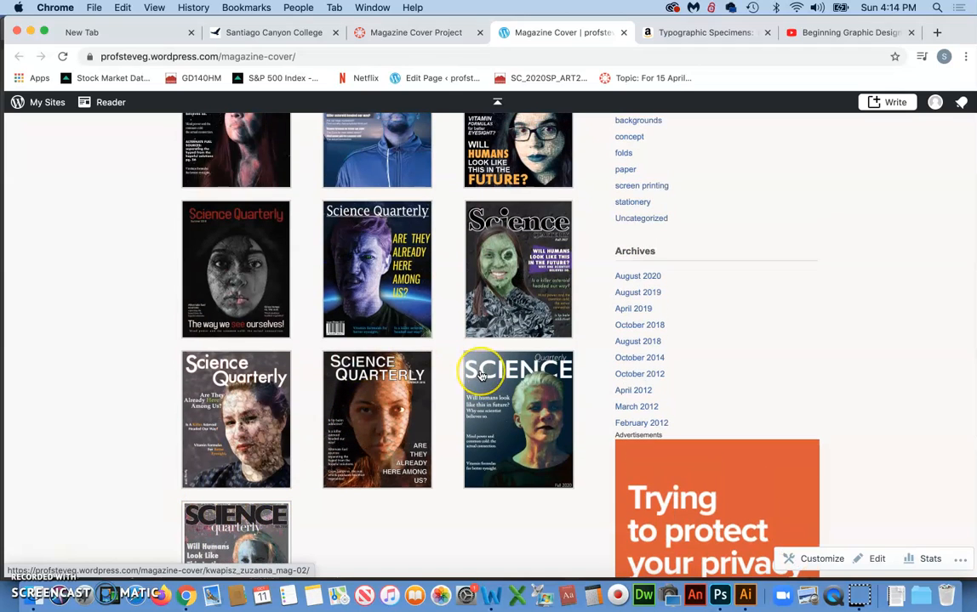
scroll(481, 375, "up", 5)
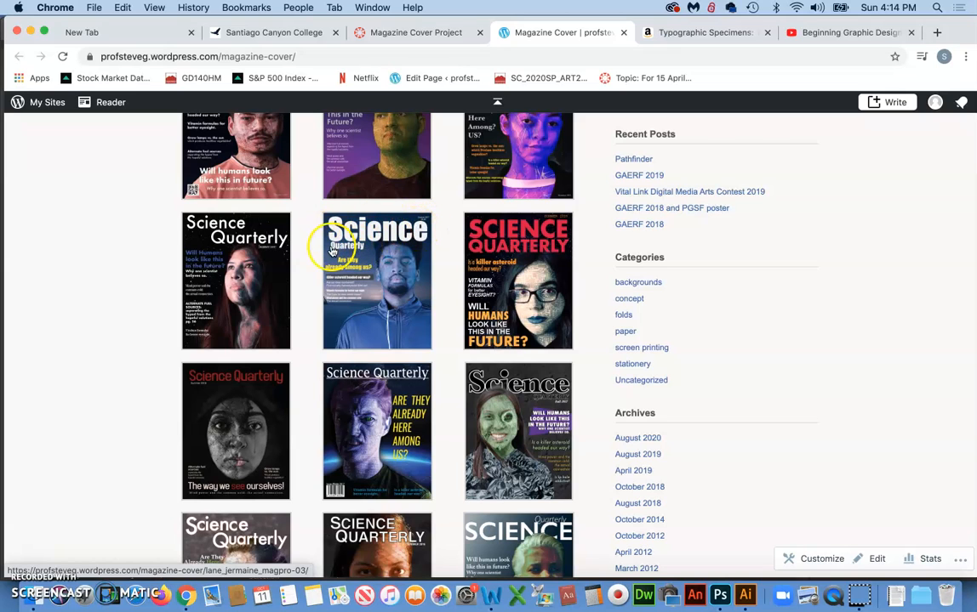
scroll(331, 251, "up", 3)
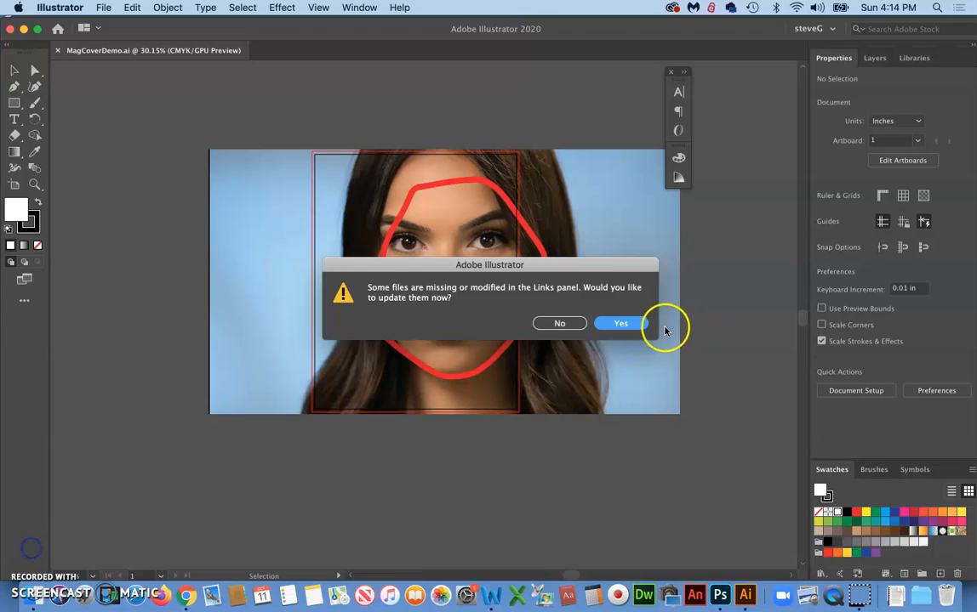
Update the modified linked image in the Illustrator cover and highlight the masthead "Science Quarterly" under Required Content in the assignment.
left_click(619, 323)
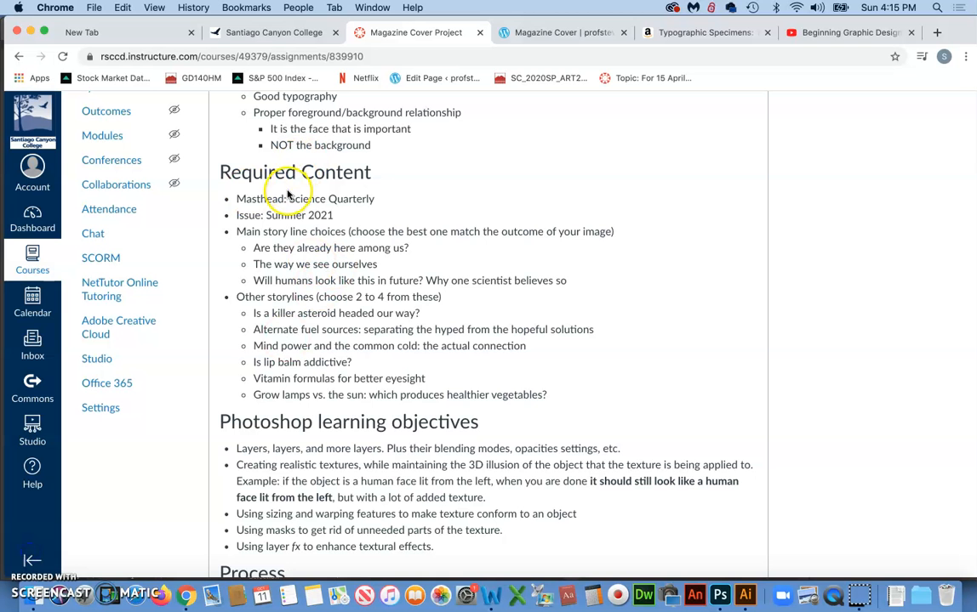
left_click_drag(290, 198, 382, 202)
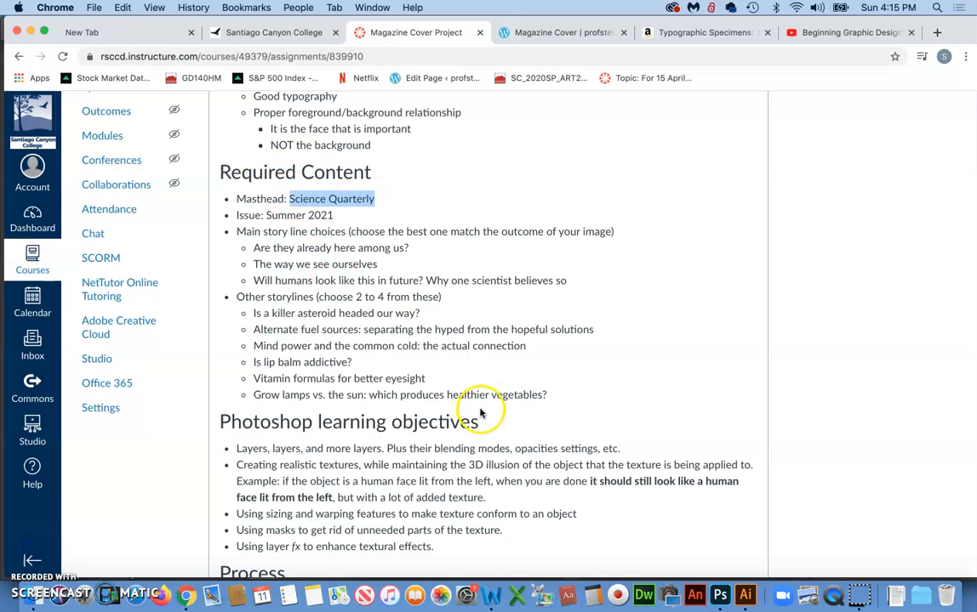
Switch to Illustrator, add the text "Science Quarterly" above the portrait and scale it up to more than half the portrait's width.
left_click(745, 595)
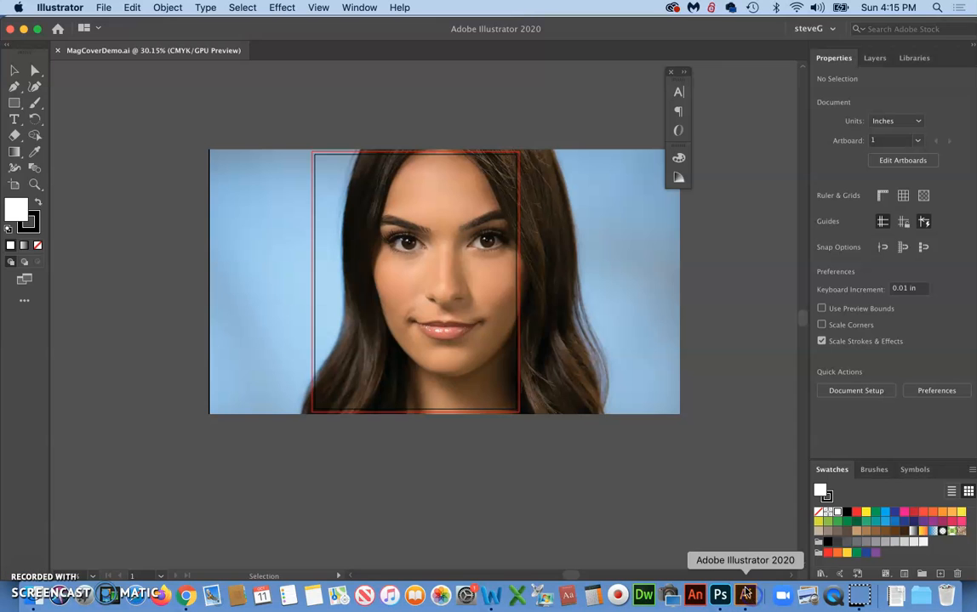
left_click(14, 120)
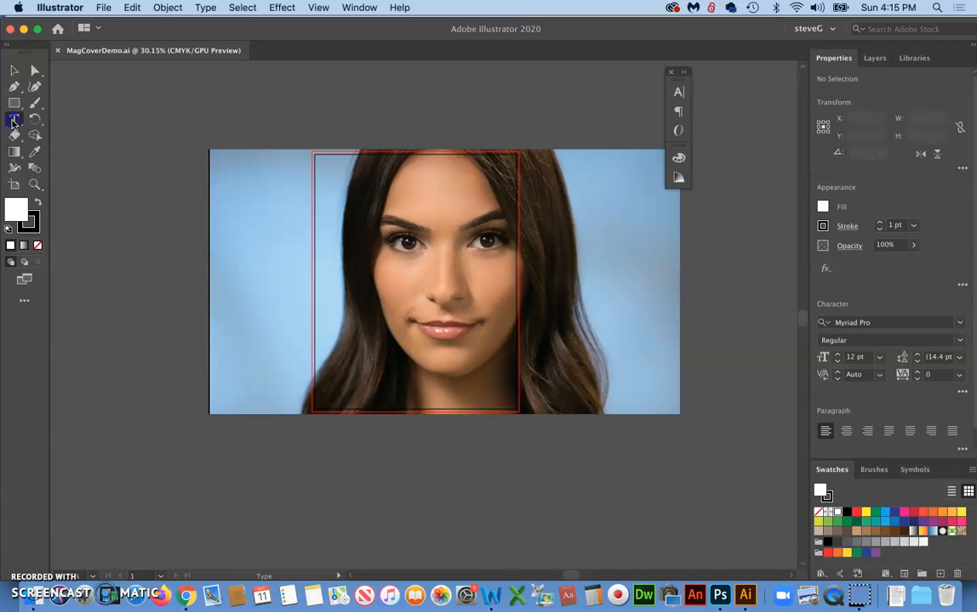
left_click(157, 112)
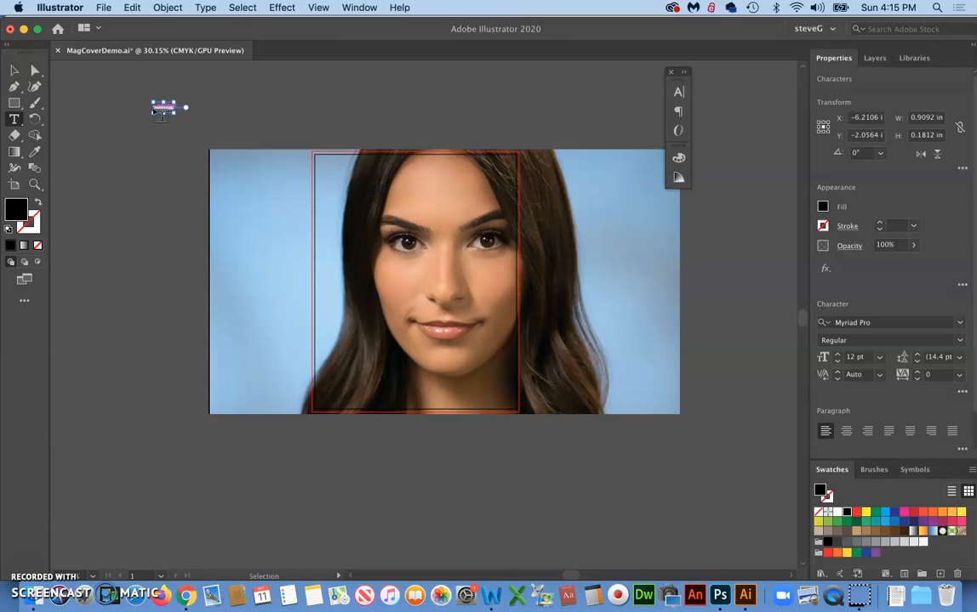
left_click(13, 71)
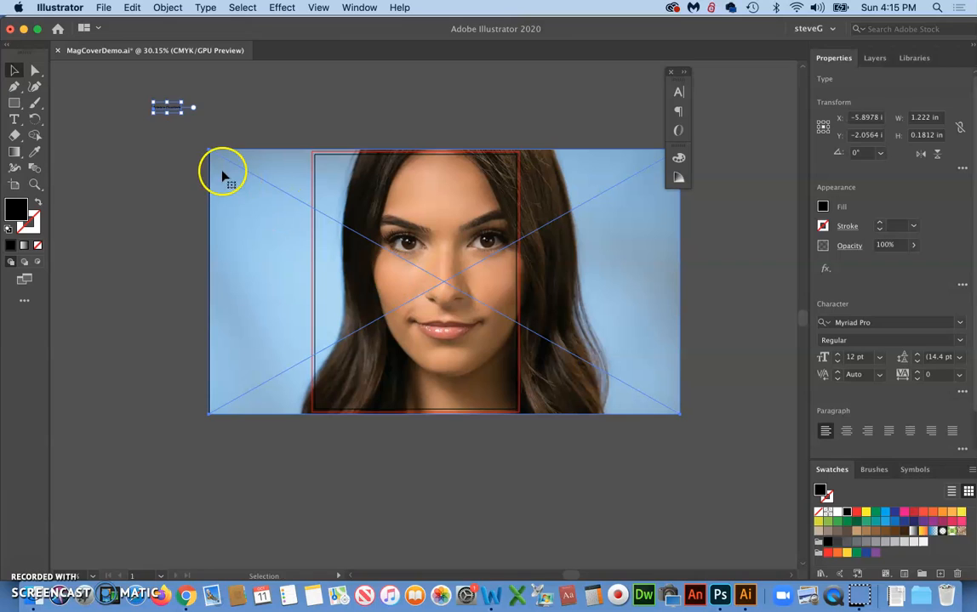
left_click_drag(180, 112, 443, 246)
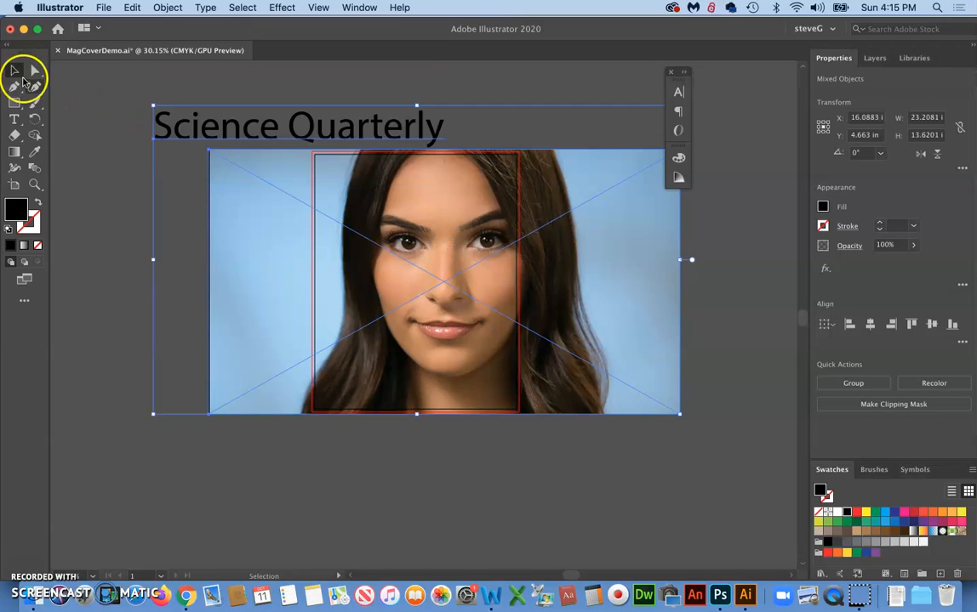
Undo the joint move of title and portrait, move only the Science Quarterly title clear above the portrait, and select the linked portrait.
left_click_drag(272, 134, 441, 176)
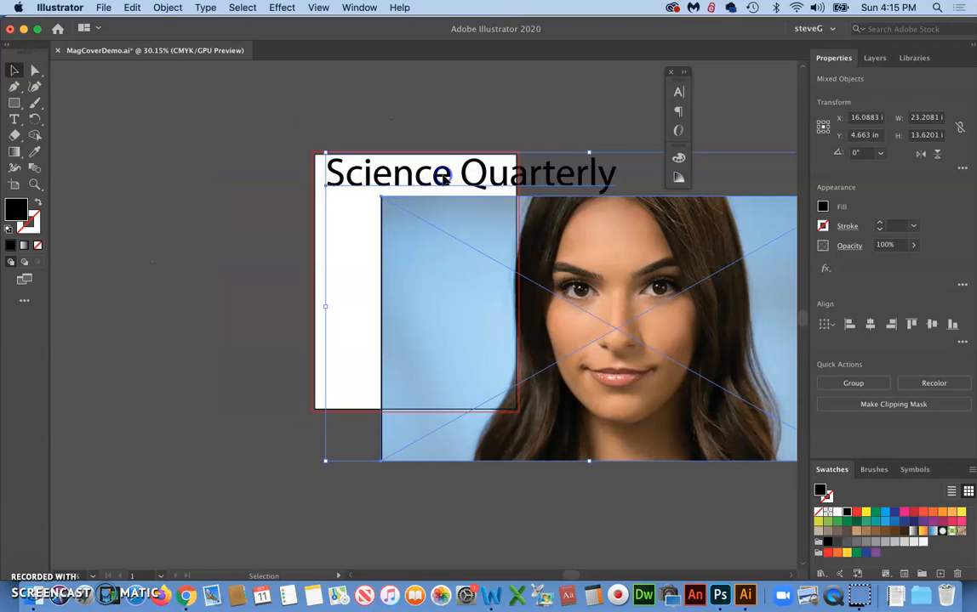
key("super+z")
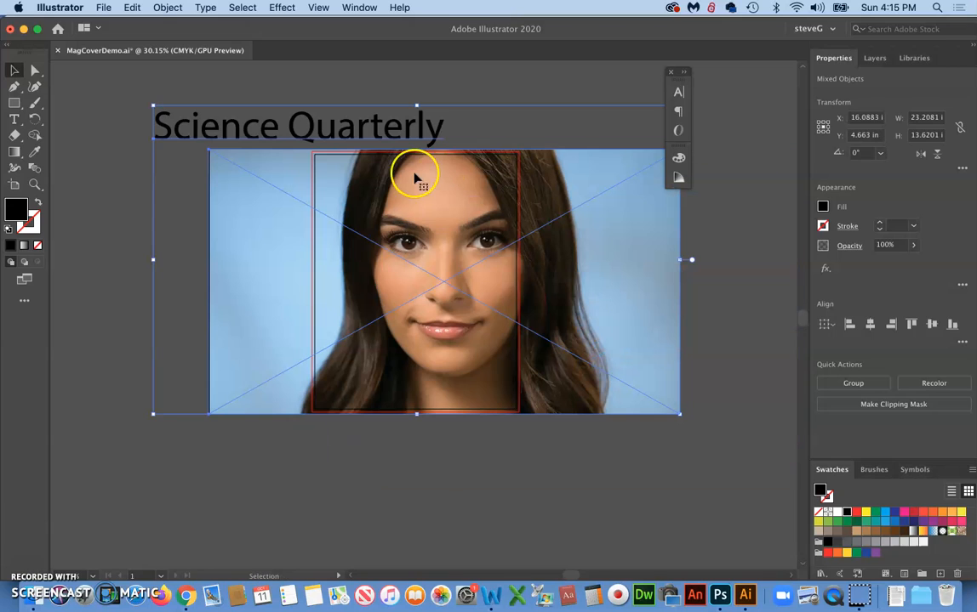
left_click(96, 109)
left_click_drag(234, 125, 205, 83)
left_click(246, 207)
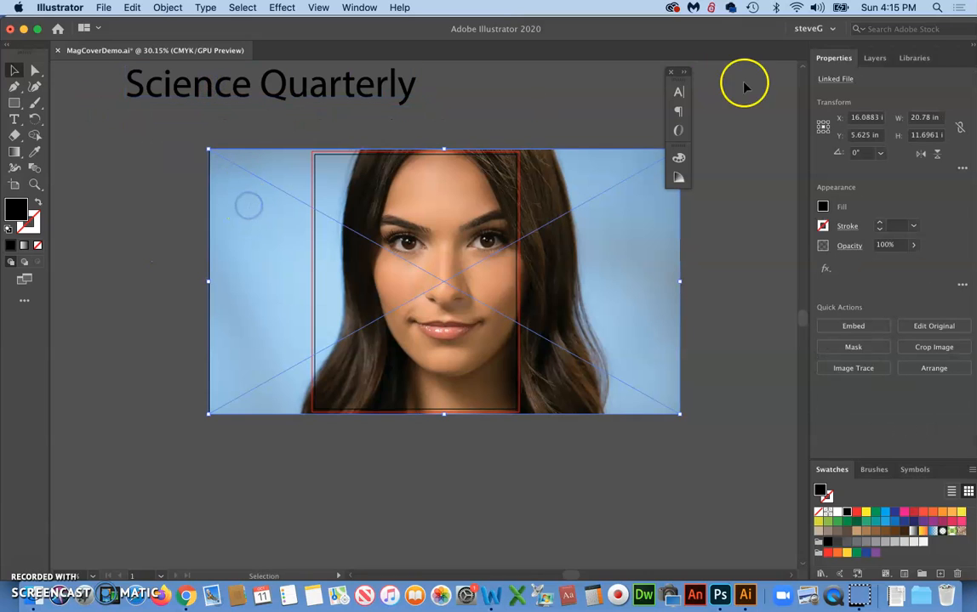
Create a new layer above Layer 1, move the Science Quarterly title onto it, and lock the portrait's layer.
left_click(876, 60)
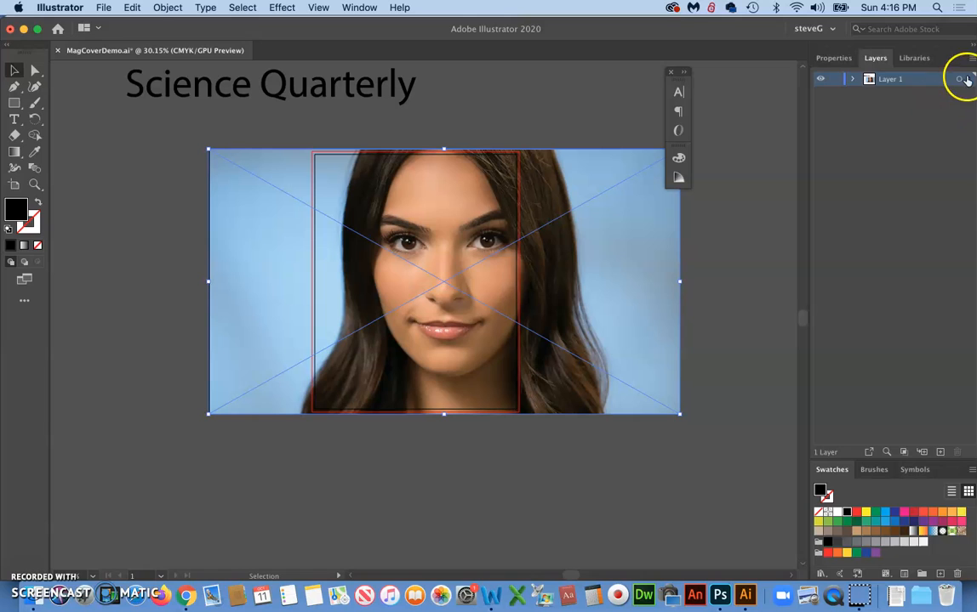
left_click(940, 453)
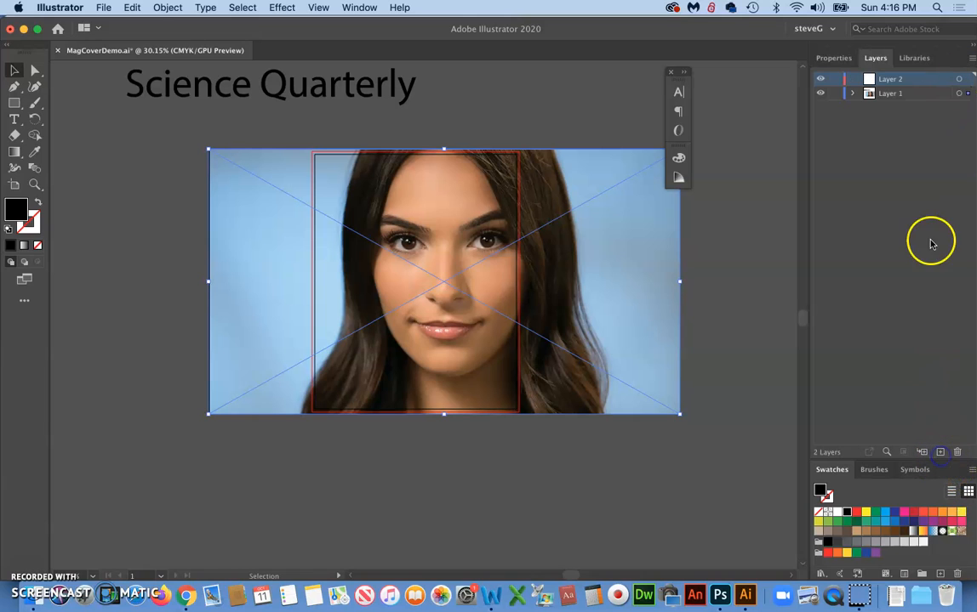
left_click(318, 90)
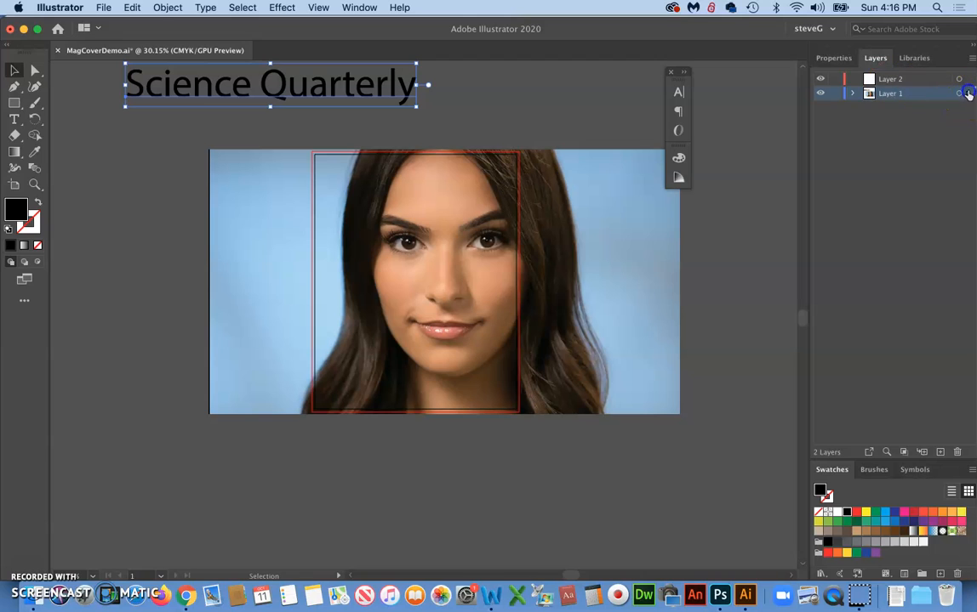
left_click_drag(968, 83, 968, 79)
left_click(835, 92)
Place the Science Quarterly title over the portrait's forehead and enlarge it until it runs past the portrait's edge.
left_click(366, 90)
left_click_drag(337, 85, 537, 176)
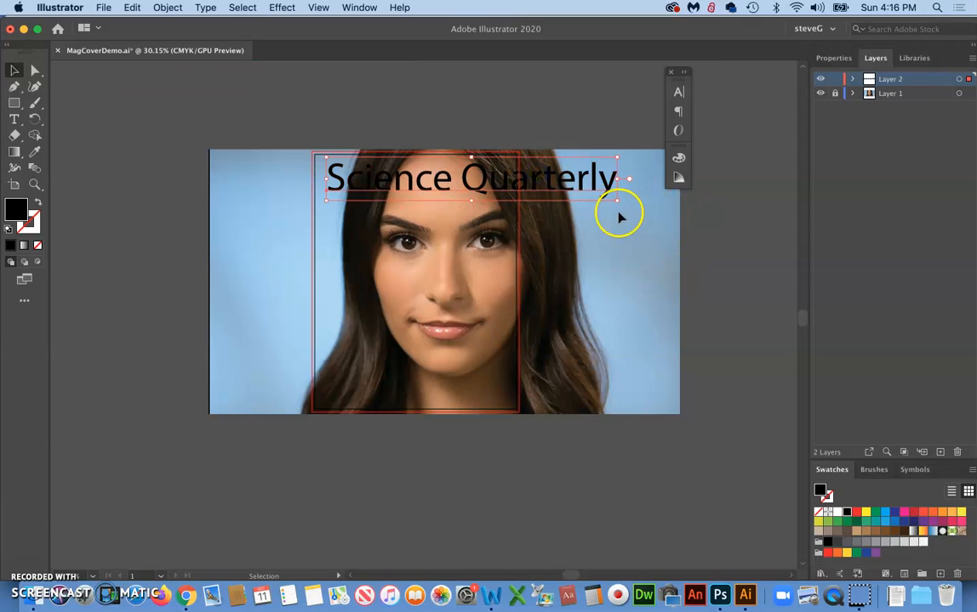
left_click_drag(614, 200, 744, 292)
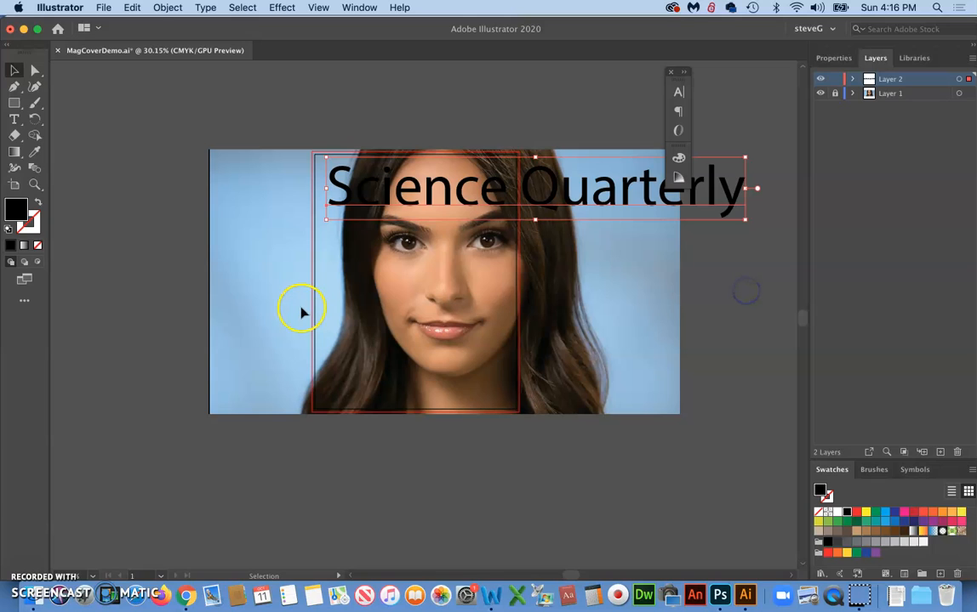
Recolor the entire Science Quarterly title to the near-white fill f9f7f8.
double_click(467, 189)
key("super+a")
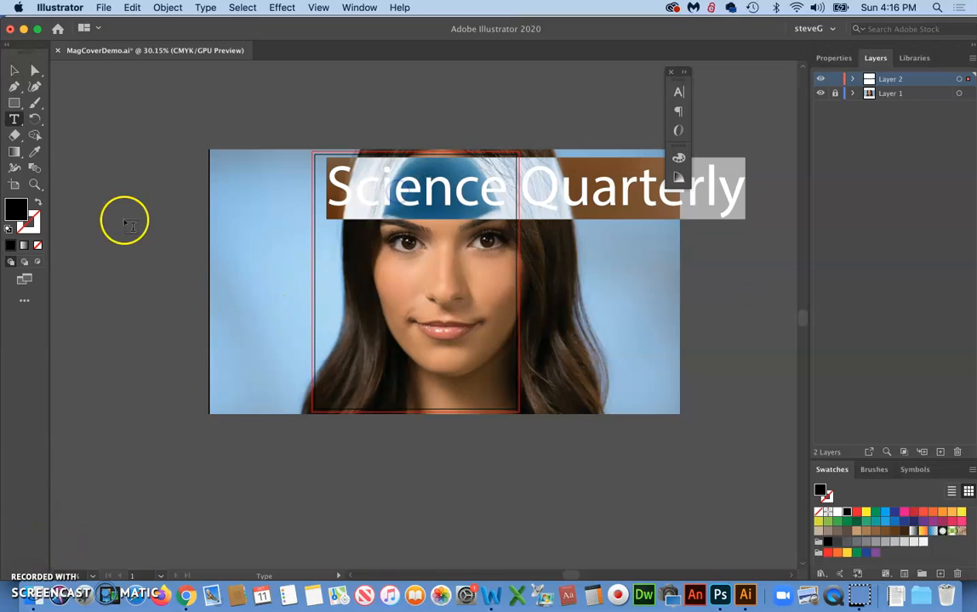
double_click(12, 209)
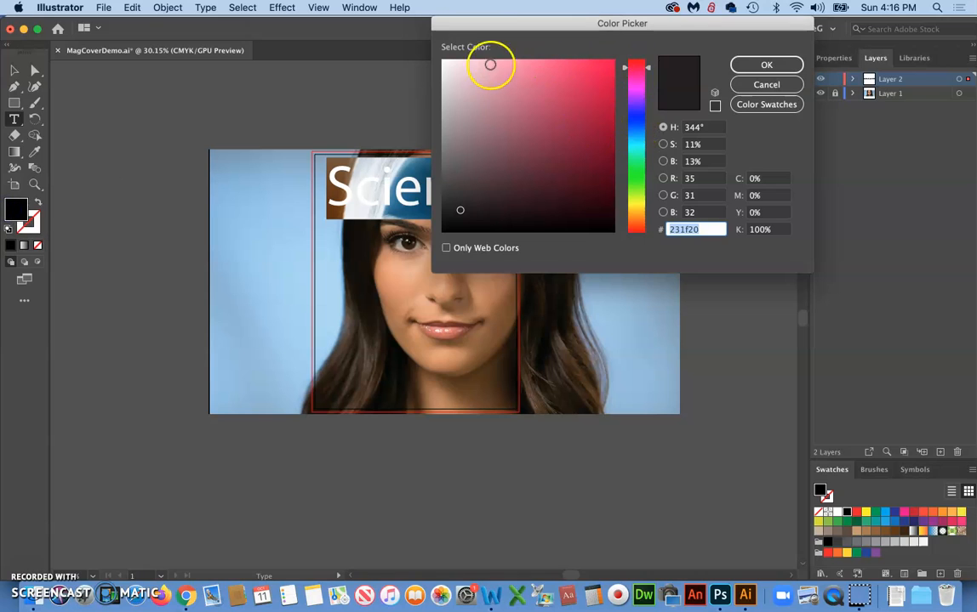
left_click(443, 63)
left_click(747, 73)
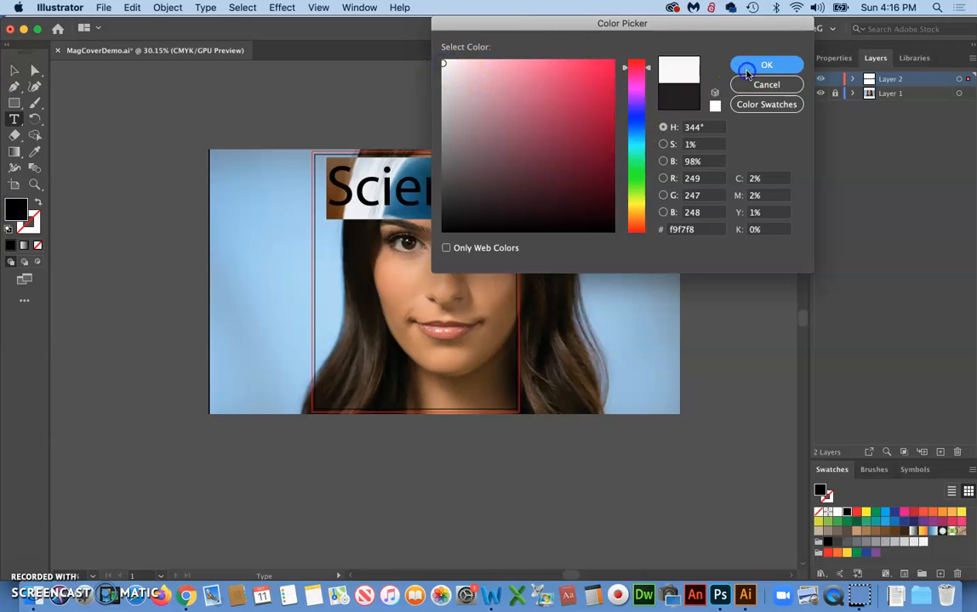
left_click(14, 70)
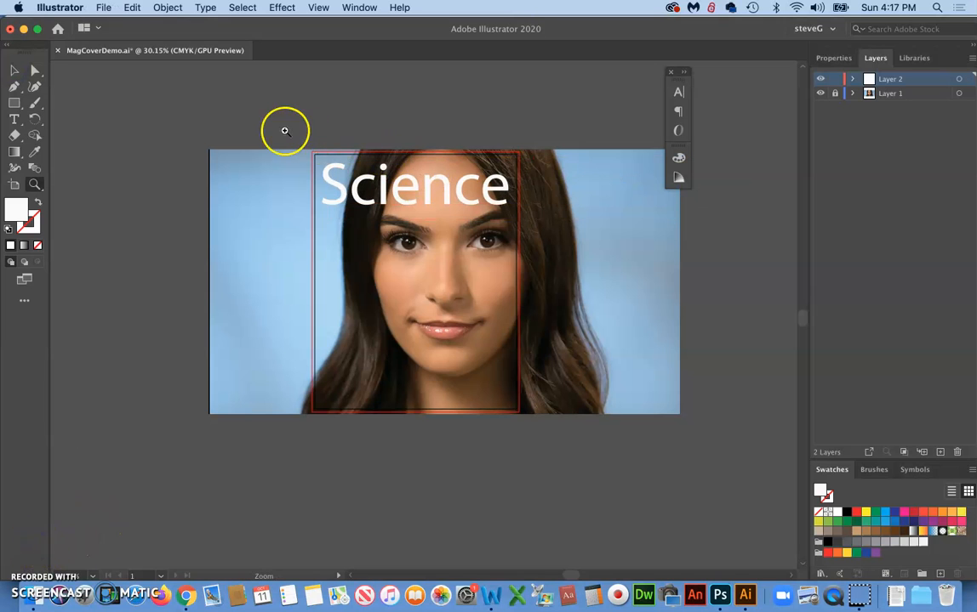
Nudge the word "Science" slightly higher on the cover and enlarge it a little to better fill the artboard's width.
left_click_drag(279, 128, 399, 193)
scroll(419, 353, "right", 5)
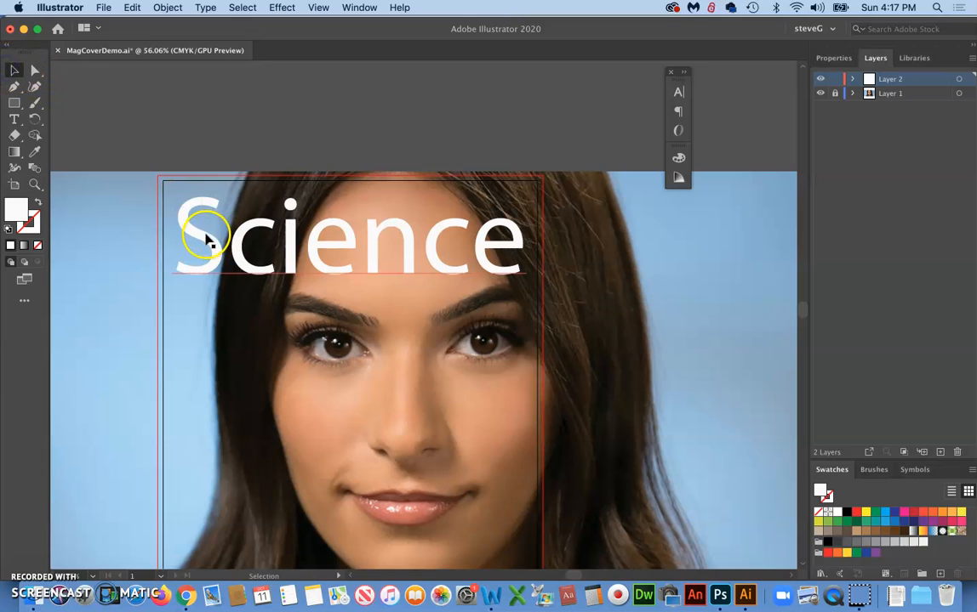
left_click_drag(205, 236, 206, 228)
left_click(113, 137)
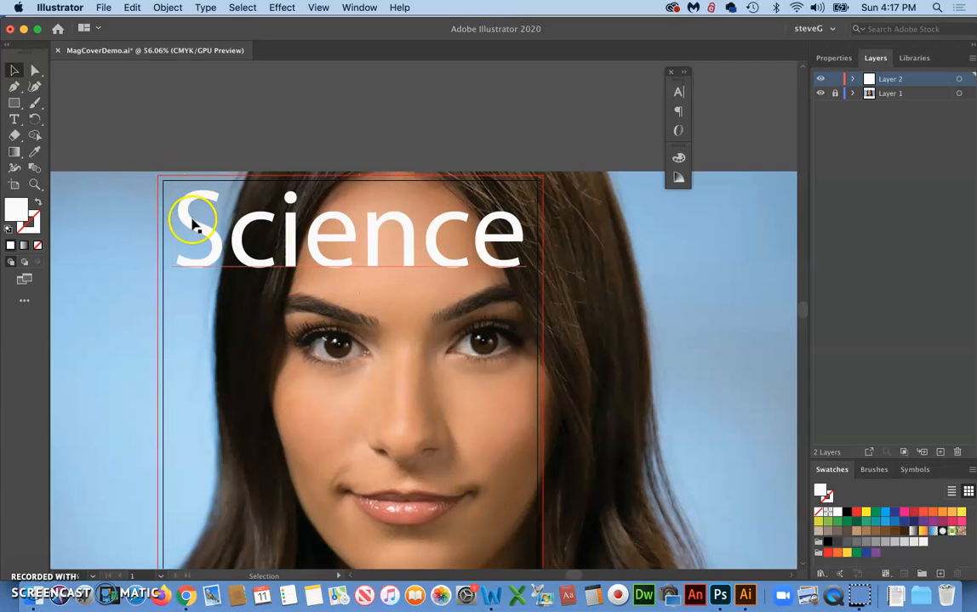
left_click(475, 240)
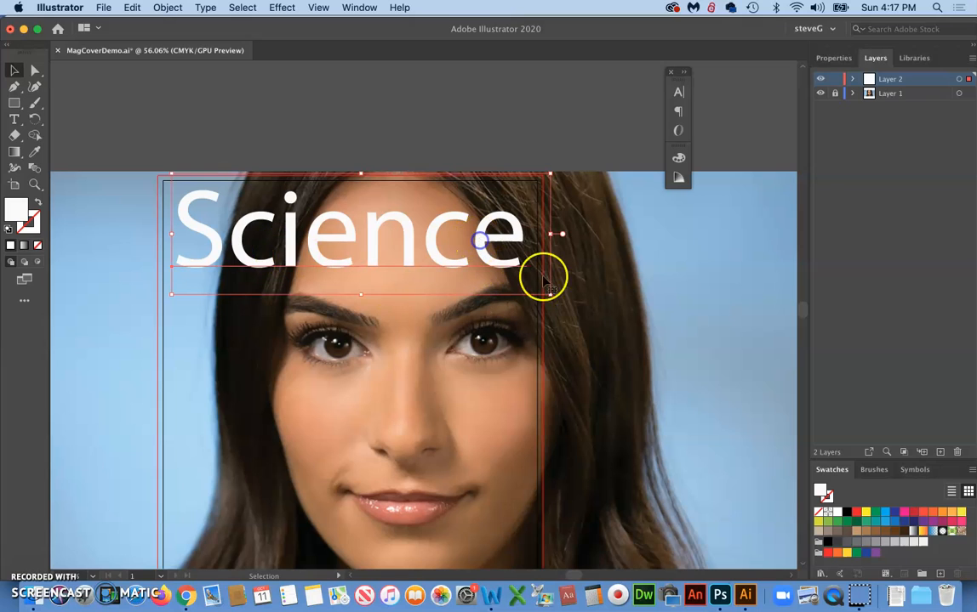
left_click_drag(549, 294, 555, 302)
left_click(507, 157)
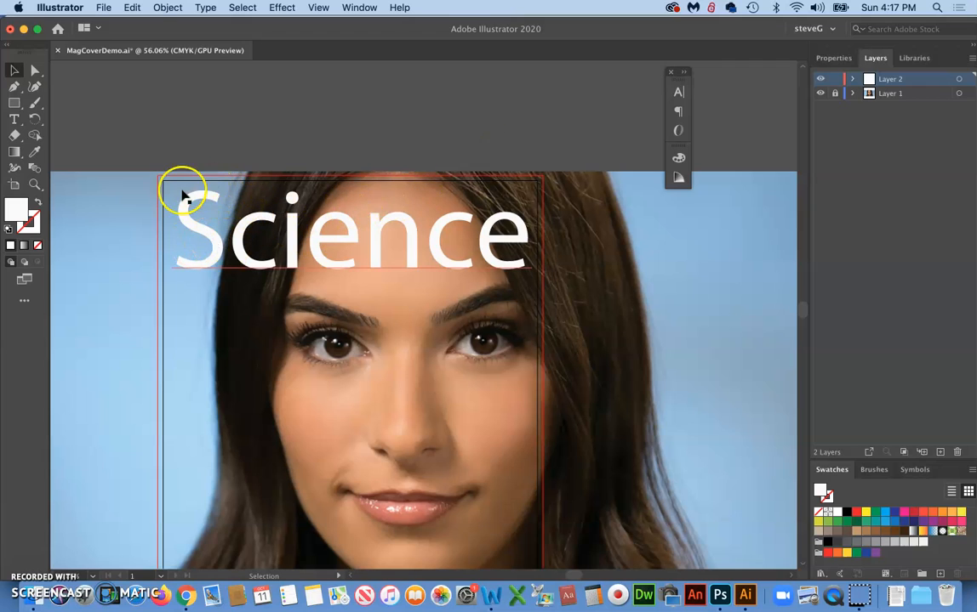
Review the past students' covers, switch back to Illustrator, and add the text "Are they already here among us?" beside the face.
scroll(502, 257, "down", 3)
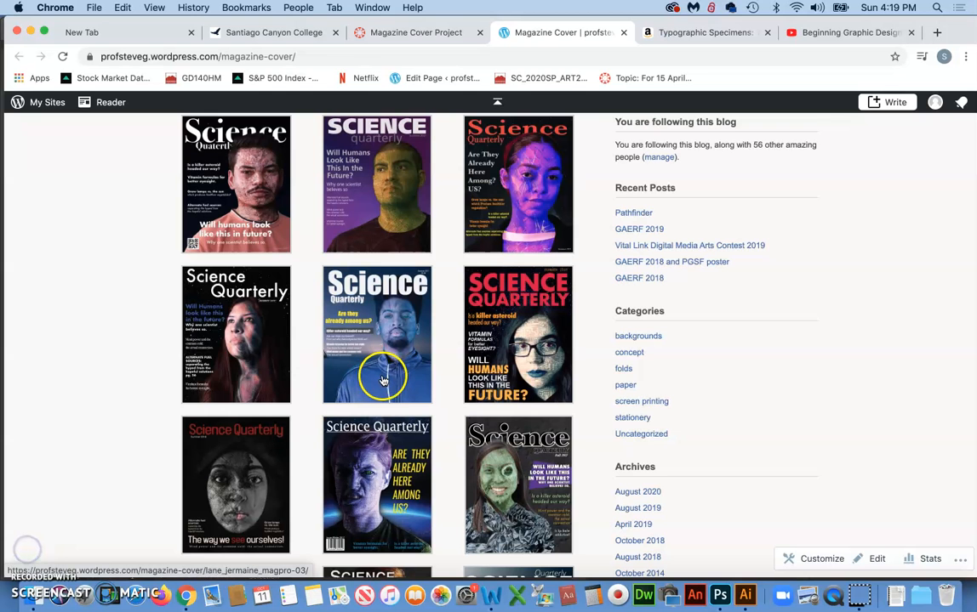
scroll(393, 374, "down", 2)
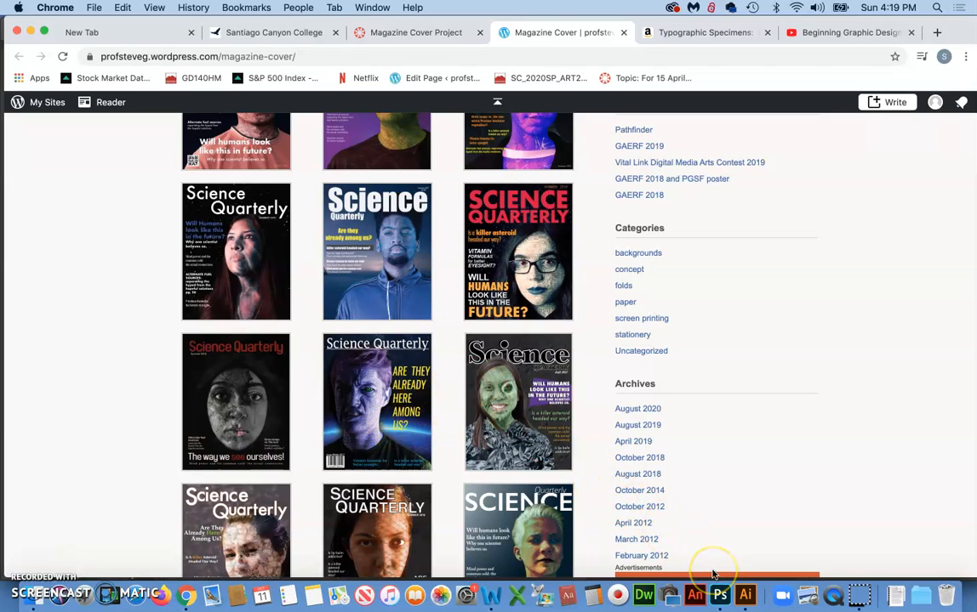
left_click(742, 600)
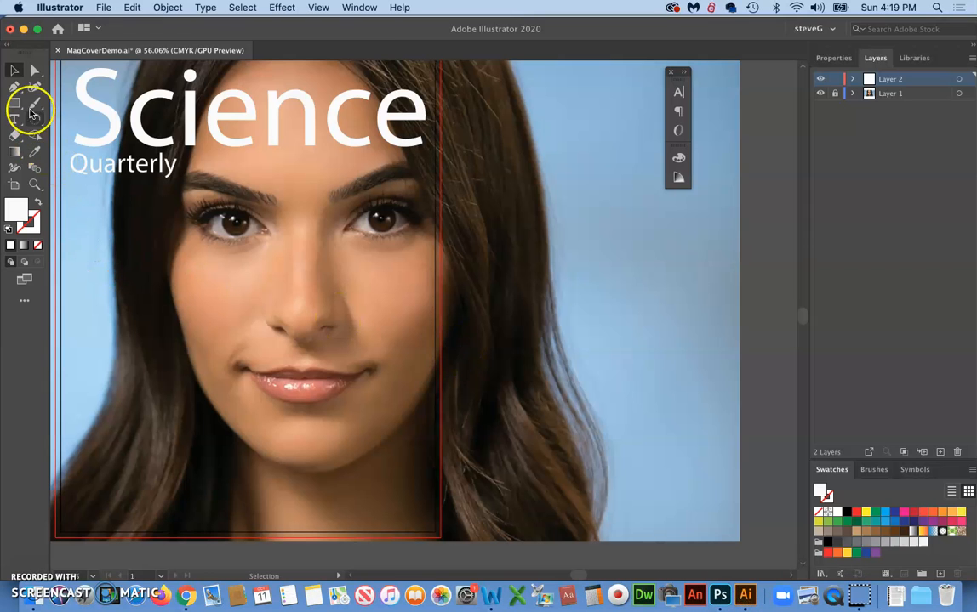
left_click(14, 120)
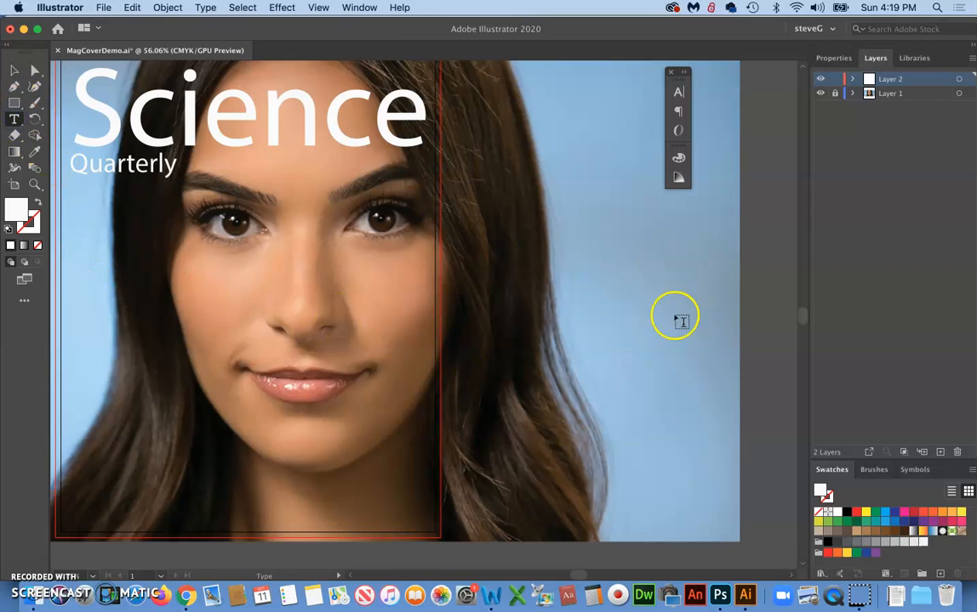
left_click(600, 282)
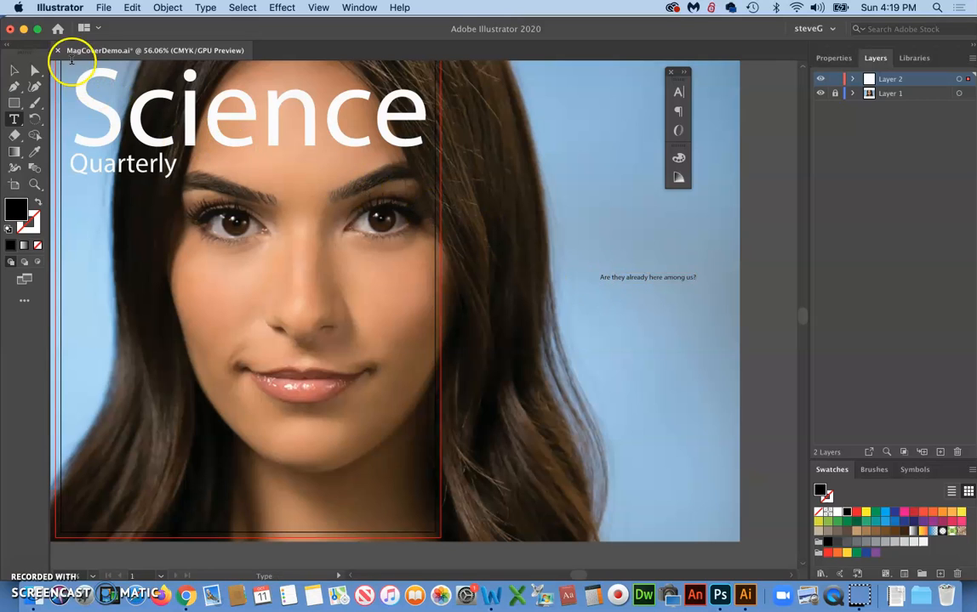
Scale the storyline "Are they already here among us?" to nearly twice its width and move it to the cover's lower-left area.
left_click(13, 70)
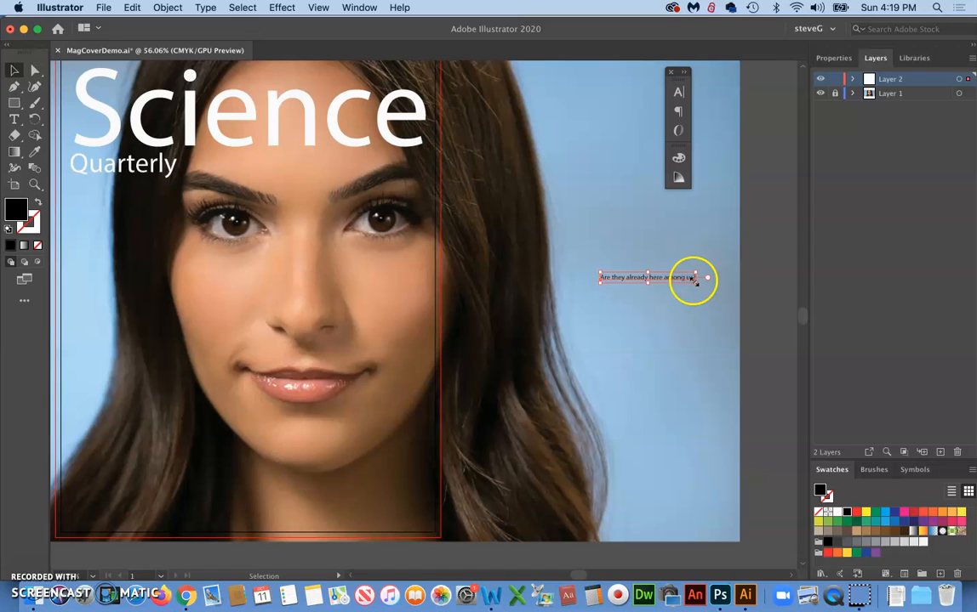
left_click_drag(691, 279, 782, 446)
left_click_drag(657, 283, 143, 405)
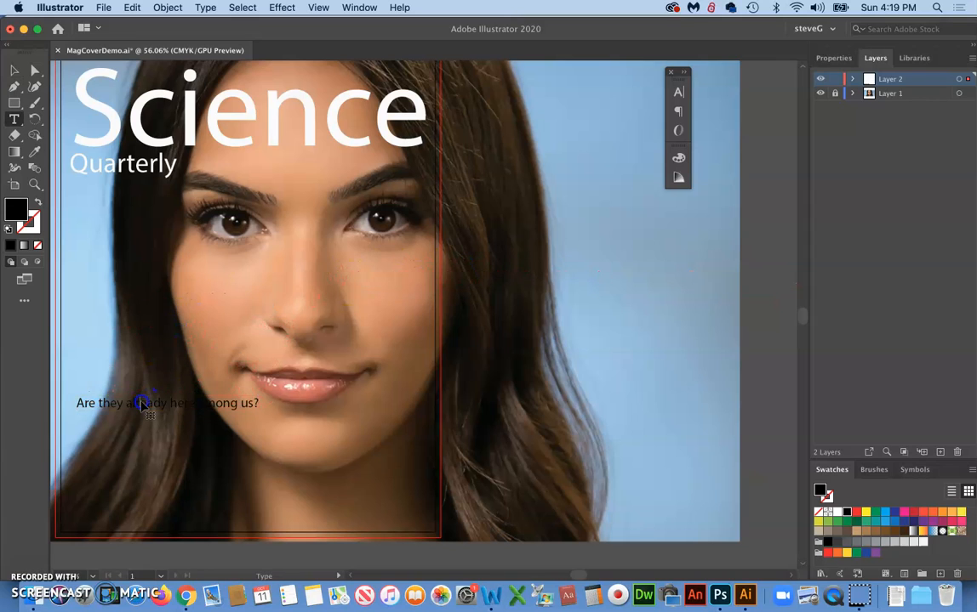
Change the fill of the storyline "Are they already here among us?" to light pink.
triple_click(143, 406)
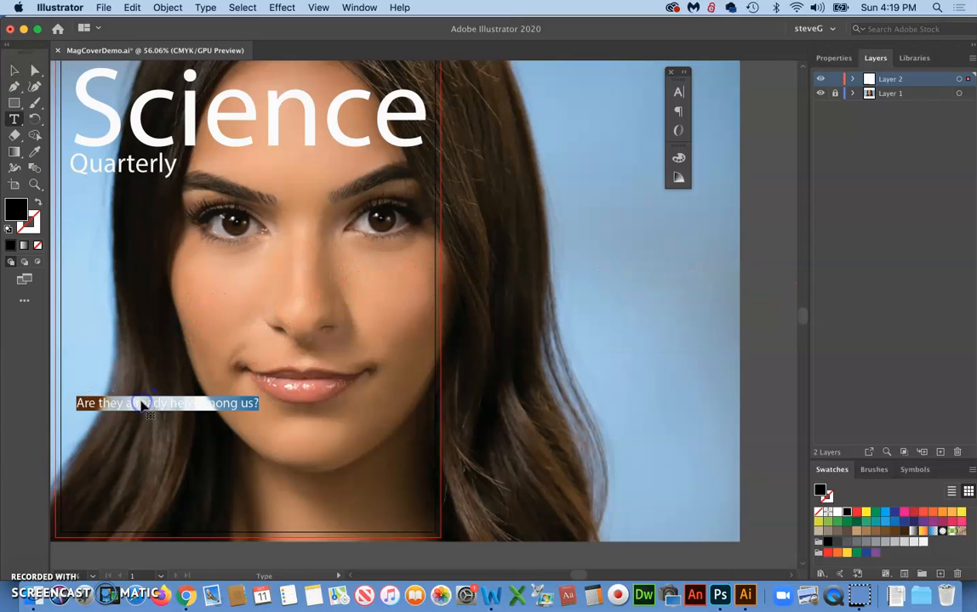
double_click(16, 214)
left_click(495, 64)
left_click(775, 67)
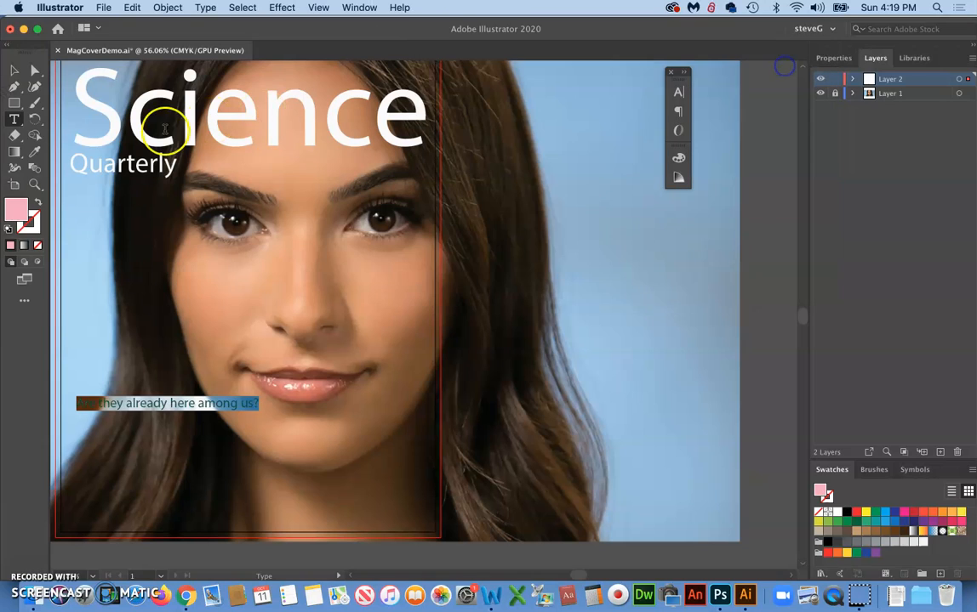
left_click(14, 71)
left_click(572, 294)
Move the storyline "Are they already here among us?" slightly lower on the cover, beside the chin.
scroll(572, 293, "left", 5)
scroll(571, 294, "down", 3)
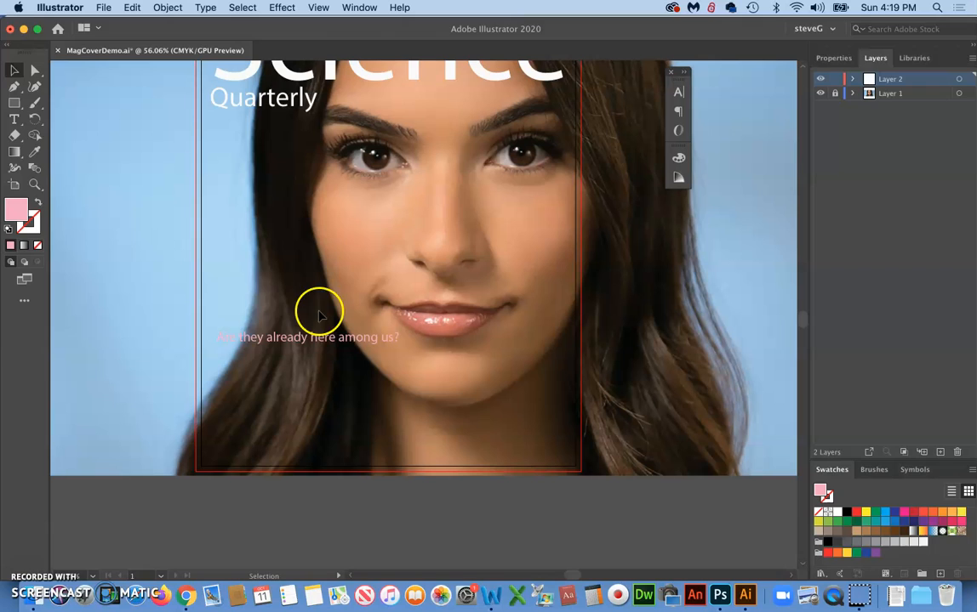
left_click_drag(283, 342, 285, 372)
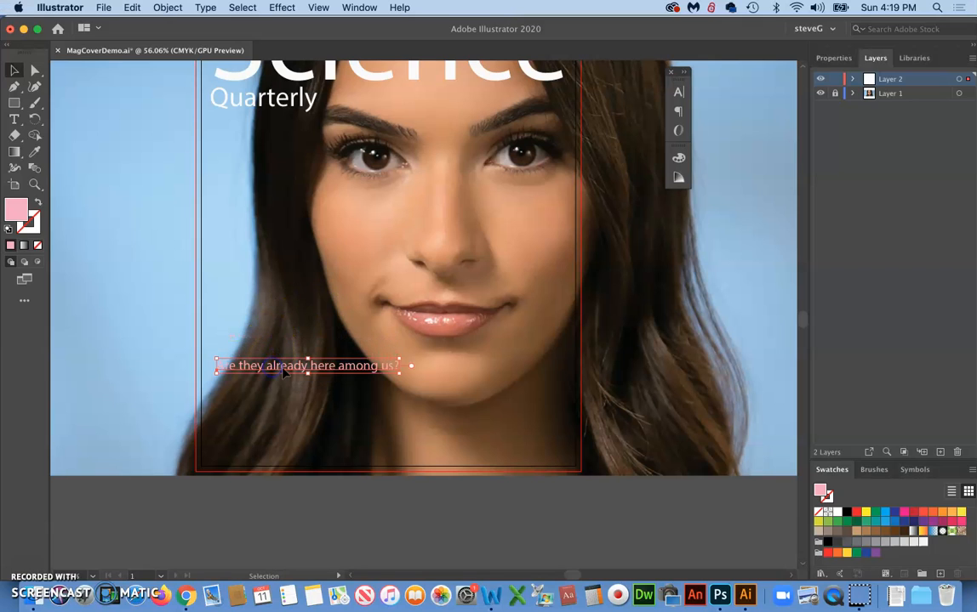
left_click(35, 532)
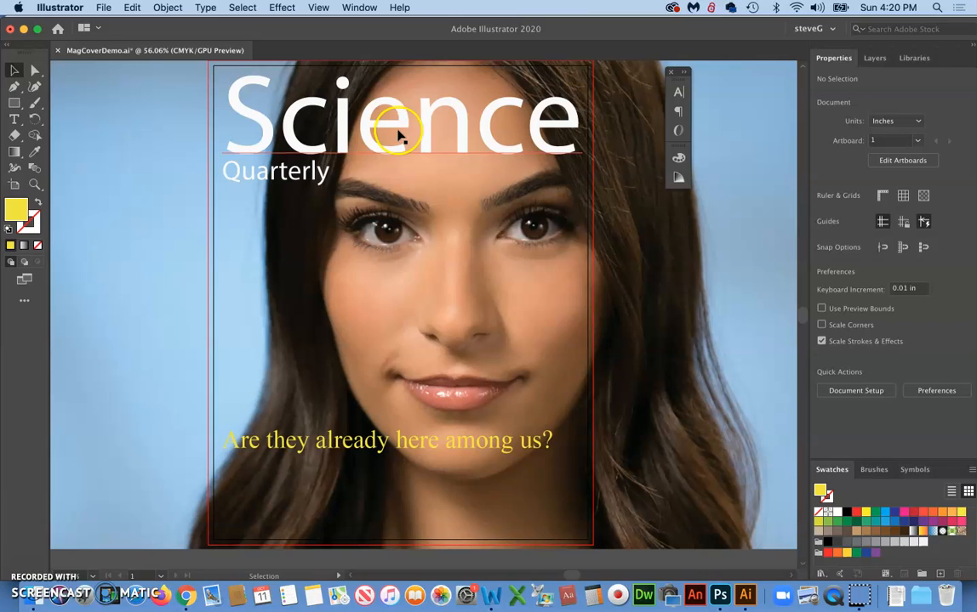
Check the typefaces of the masthead and storyline, and break the storyline into two lines after "already".
left_click(400, 136)
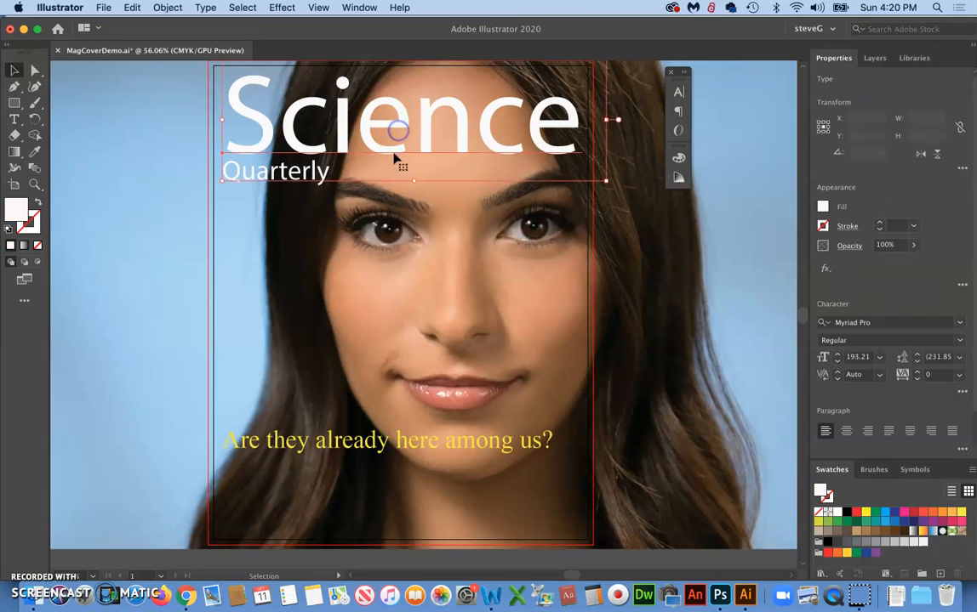
left_click(407, 441)
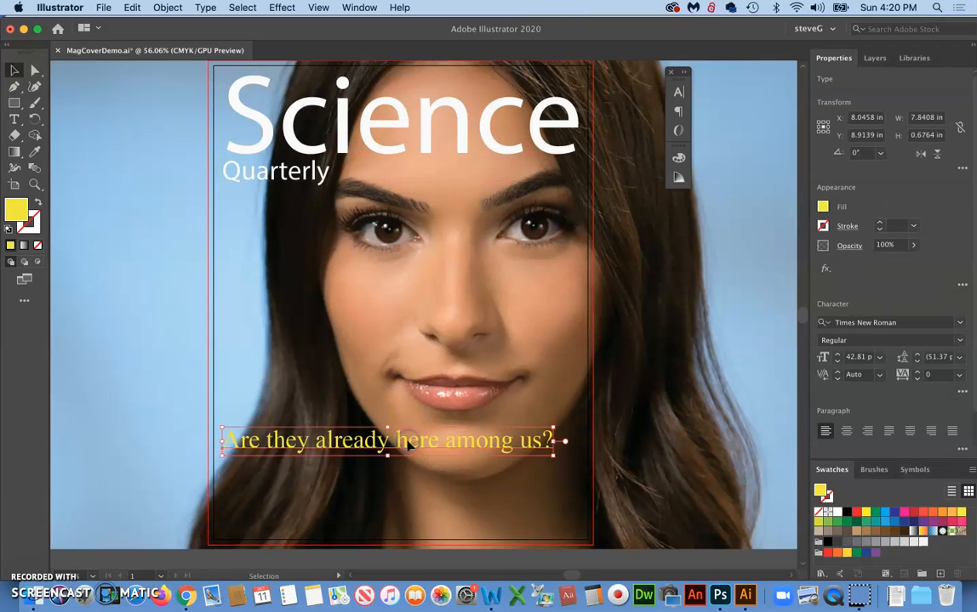
left_click(13, 119)
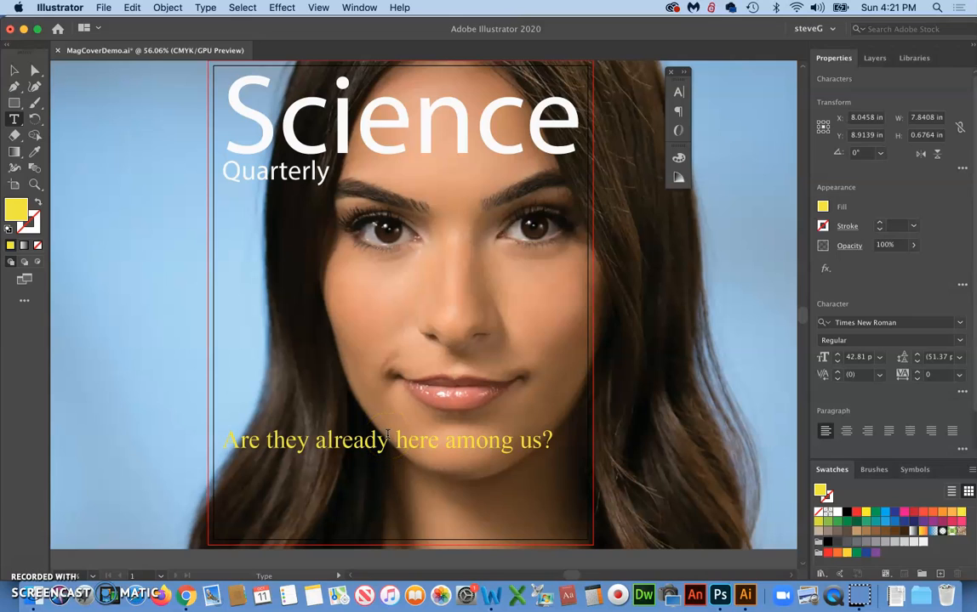
key("Delete")
key("Return")
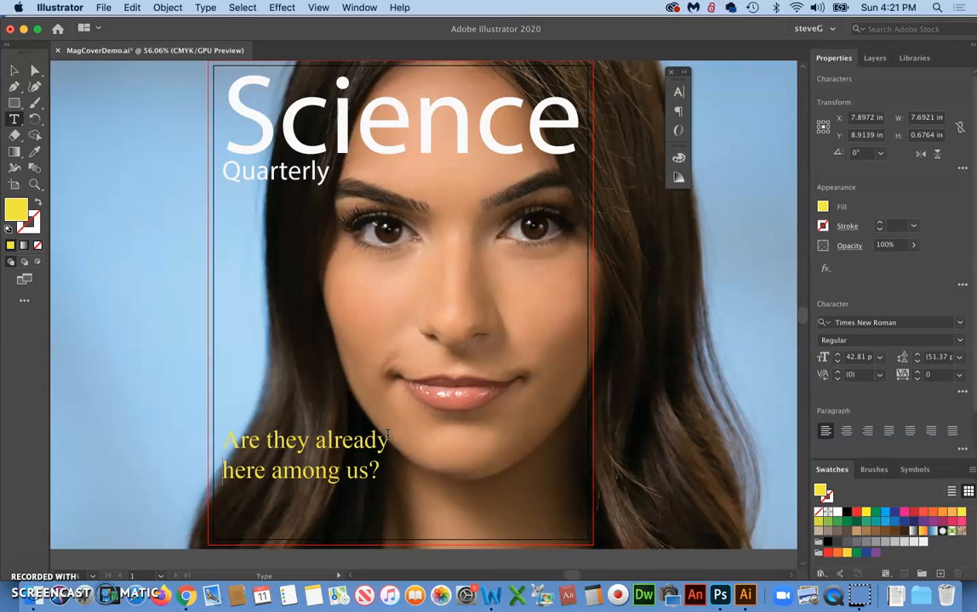
Try leadings of 60, 64 and 59 pt on both storyline lines and settle on 48 pt.
left_click(15, 103)
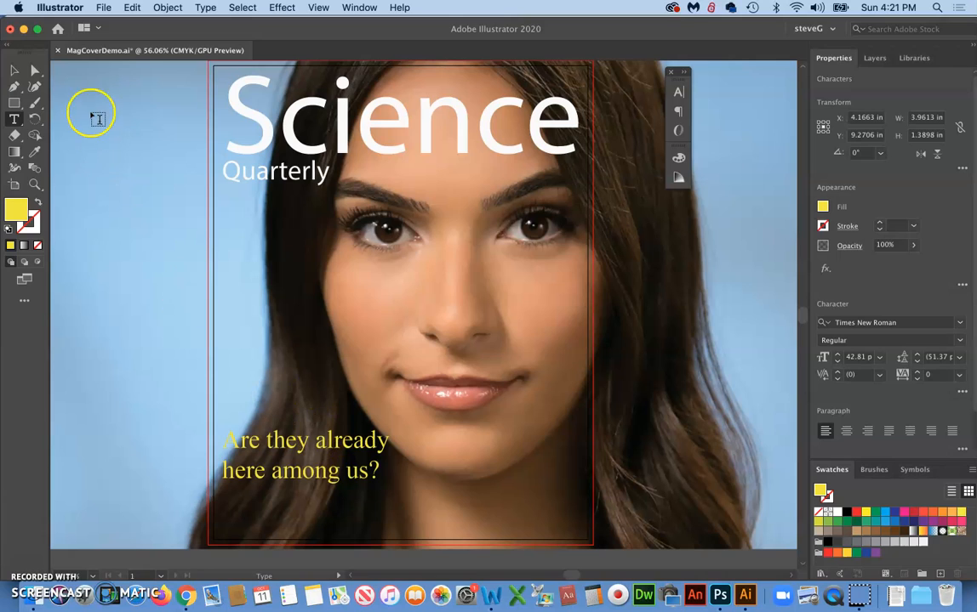
left_click(223, 440)
left_click_drag(226, 443, 404, 469)
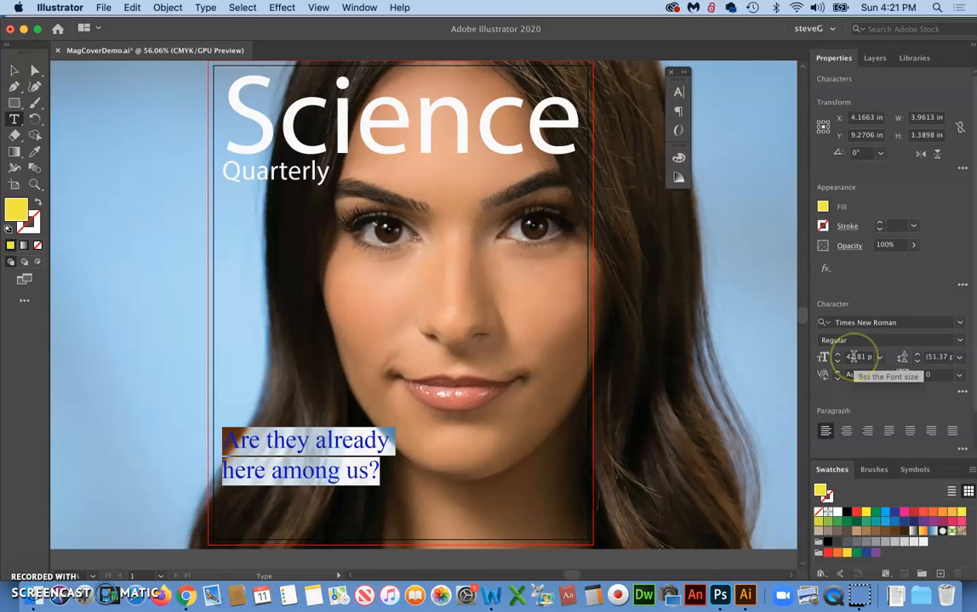
left_click(937, 358)
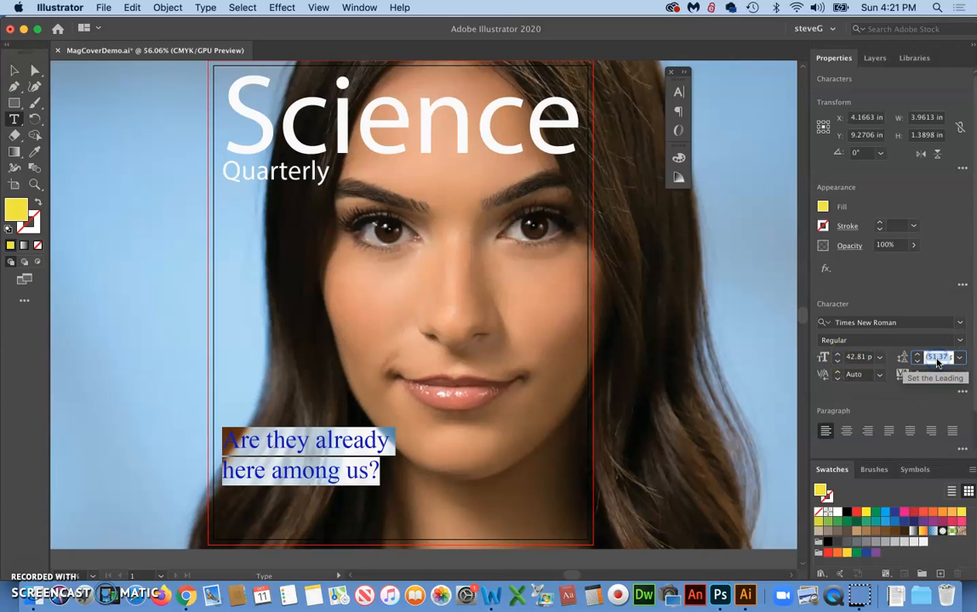
type("60")
key("Return")
type("64")
key("Return")
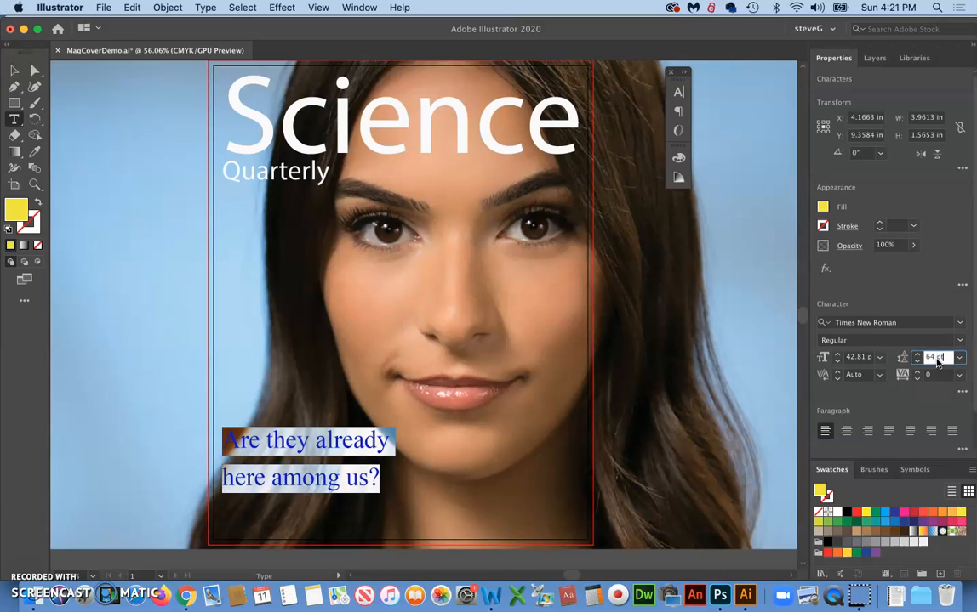
key("Down")
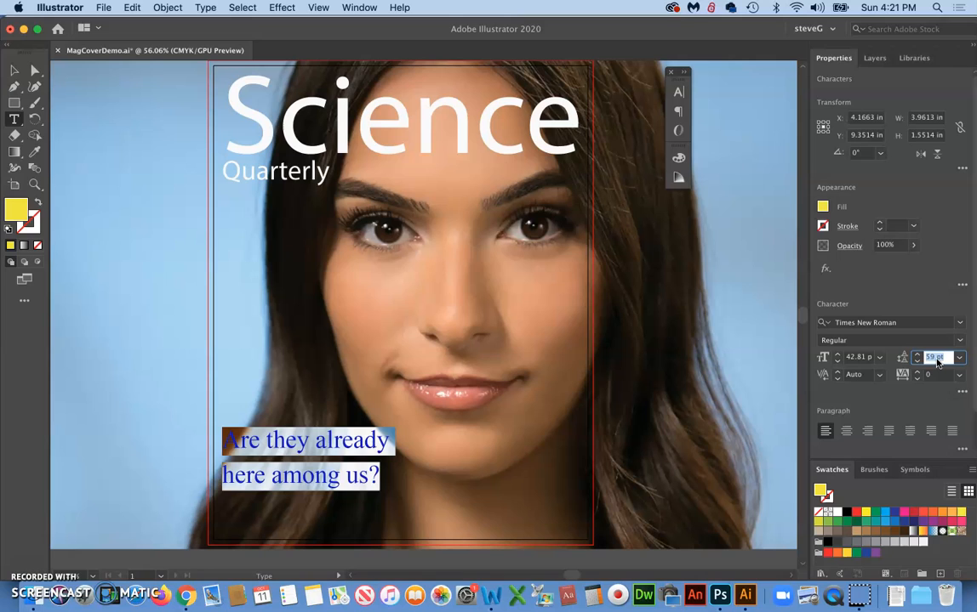
type("48")
key("Return")
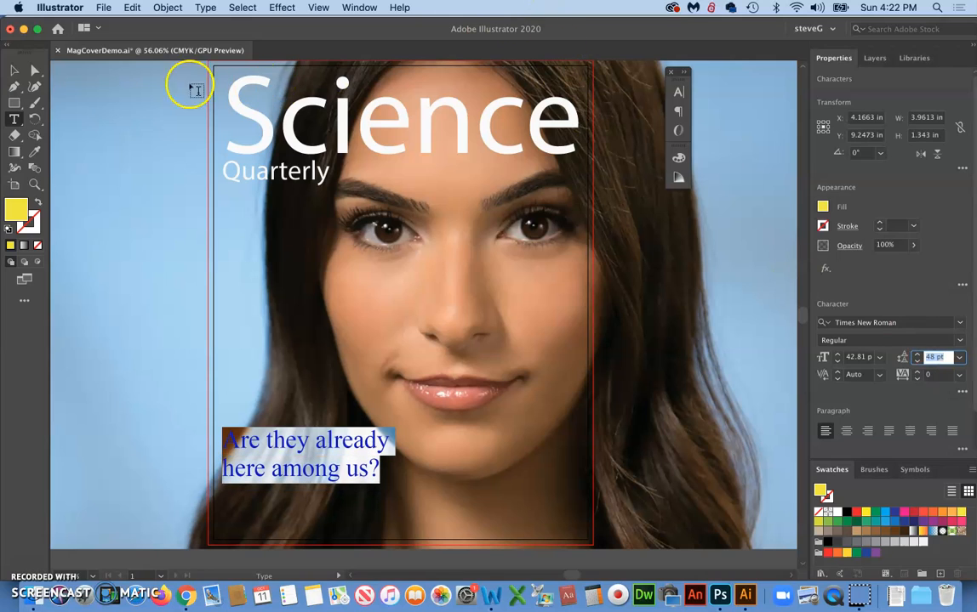
Scale the two-line storyline "Are they already here among us?" up proportionally to about 5.6 in wide, then deselect it.
left_click(12, 71)
left_click(195, 315)
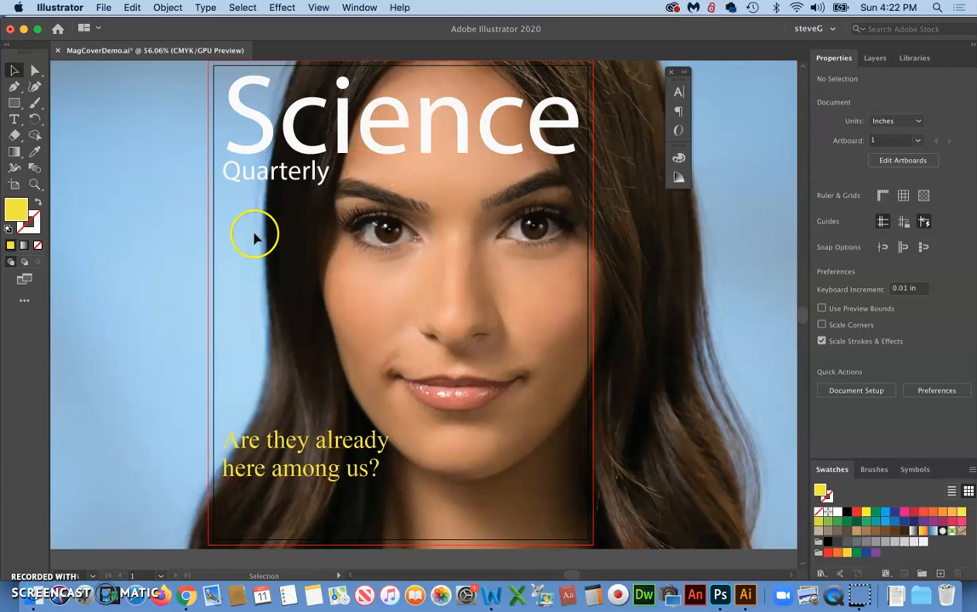
left_click(314, 443)
left_click_drag(388, 485, 459, 537)
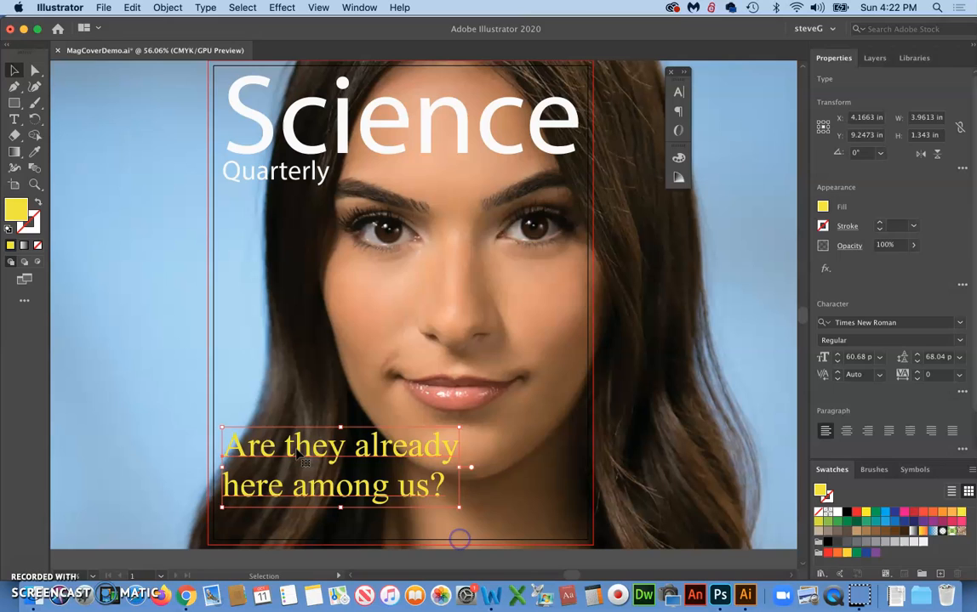
left_click(146, 403)
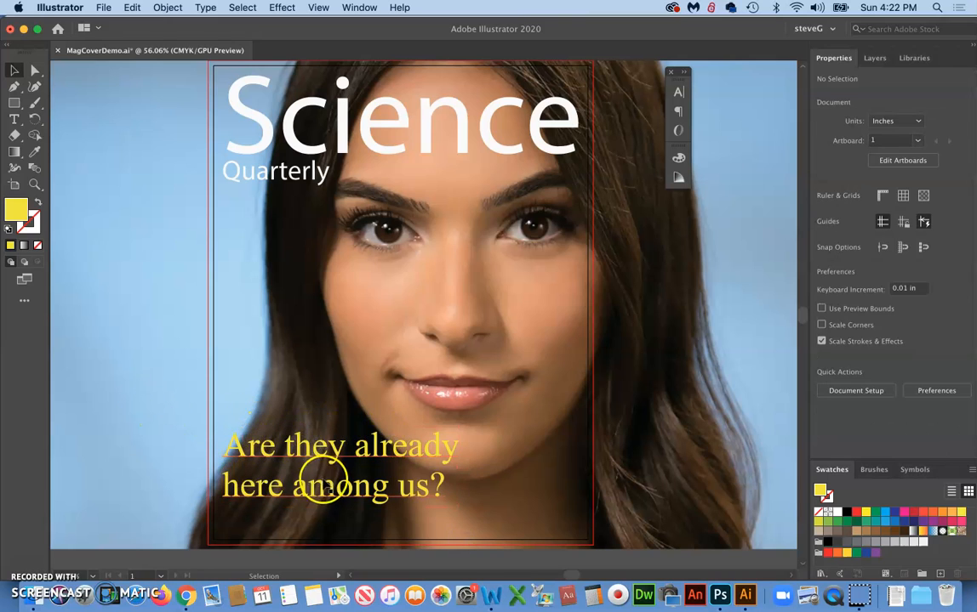
Squeeze the storyline "Are they already here among us?" horizontally to about 5.13 in wide, keeping its height.
left_click(28, 545)
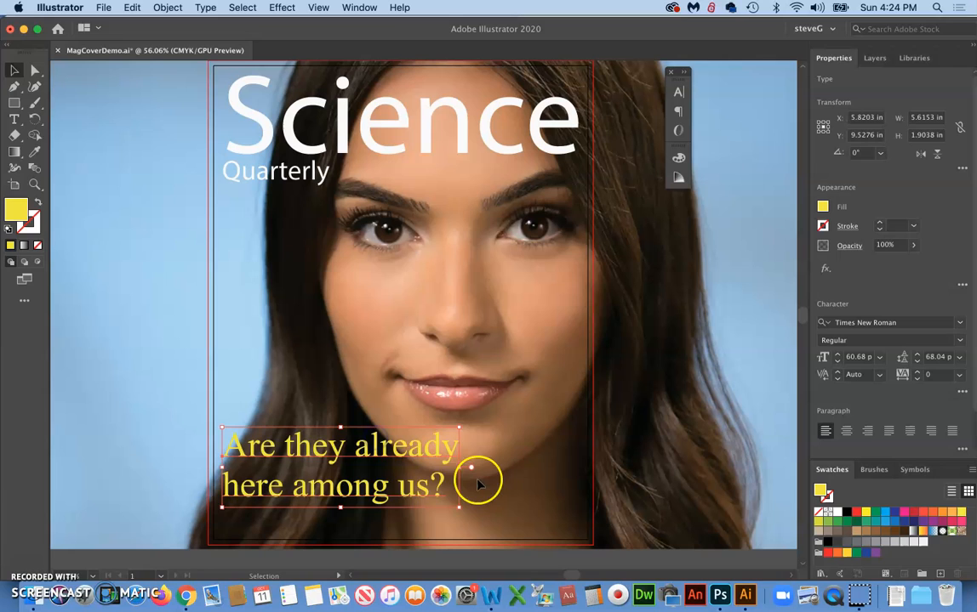
left_click_drag(459, 466, 438, 466)
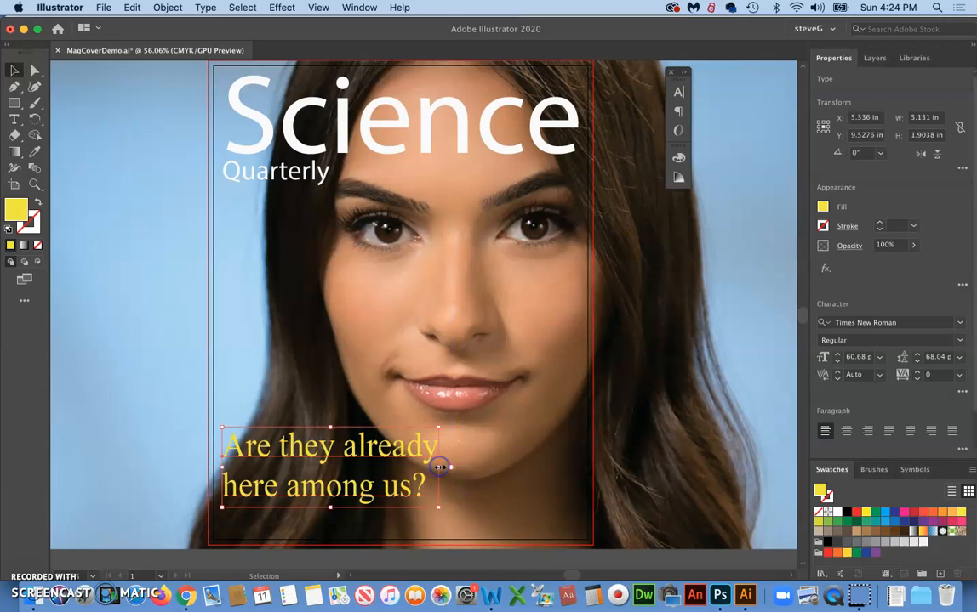
Reset the horizontal scale of both lines of the storyline "Are they already here among us?" to 100%.
double_click(328, 446)
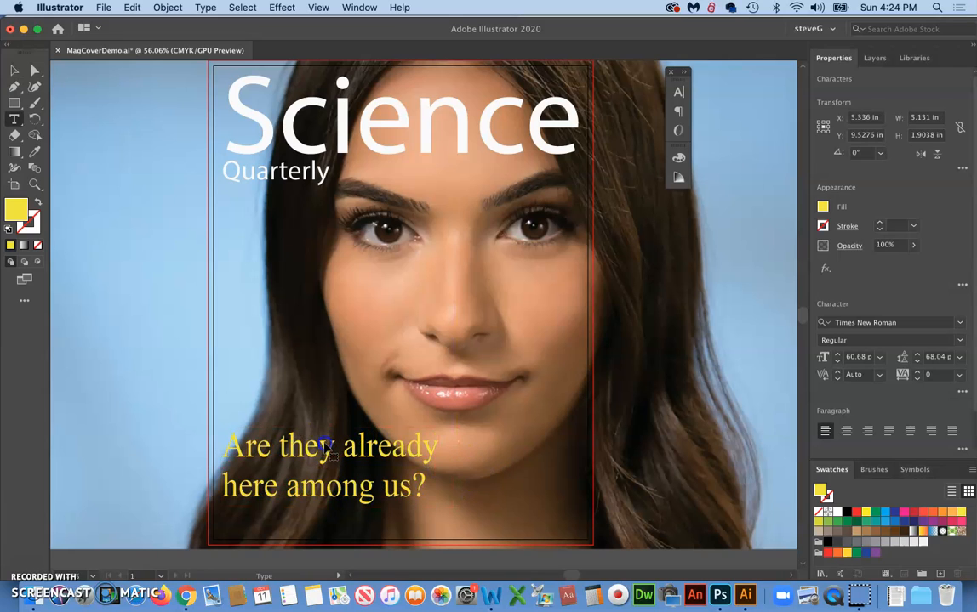
left_click_drag(225, 446, 457, 481)
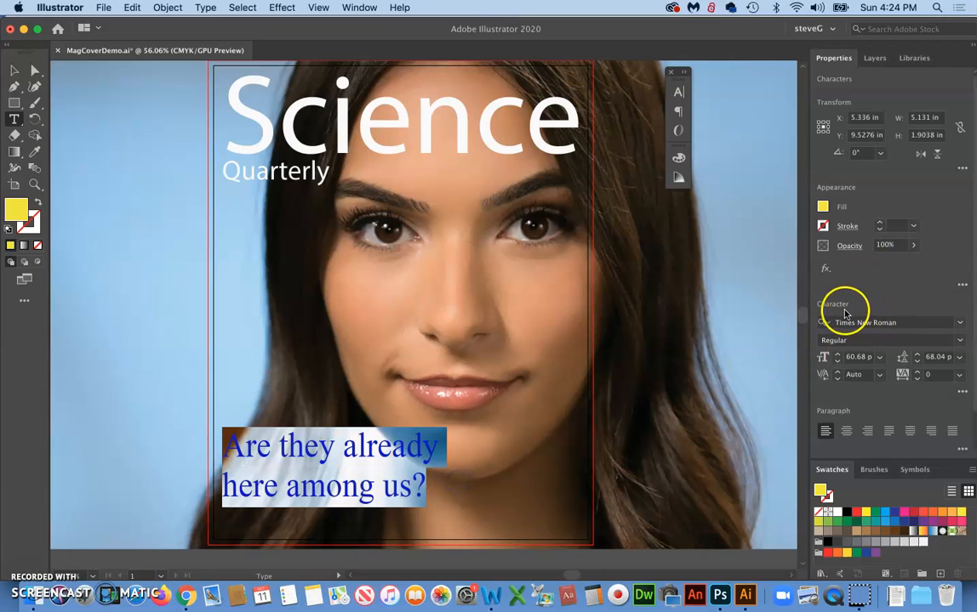
left_click(963, 393)
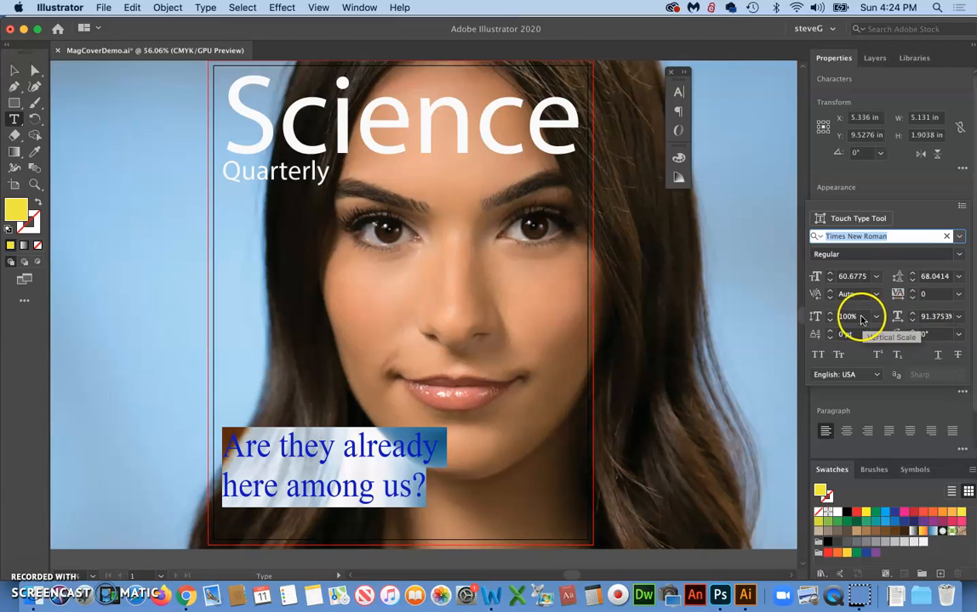
left_click(936, 317)
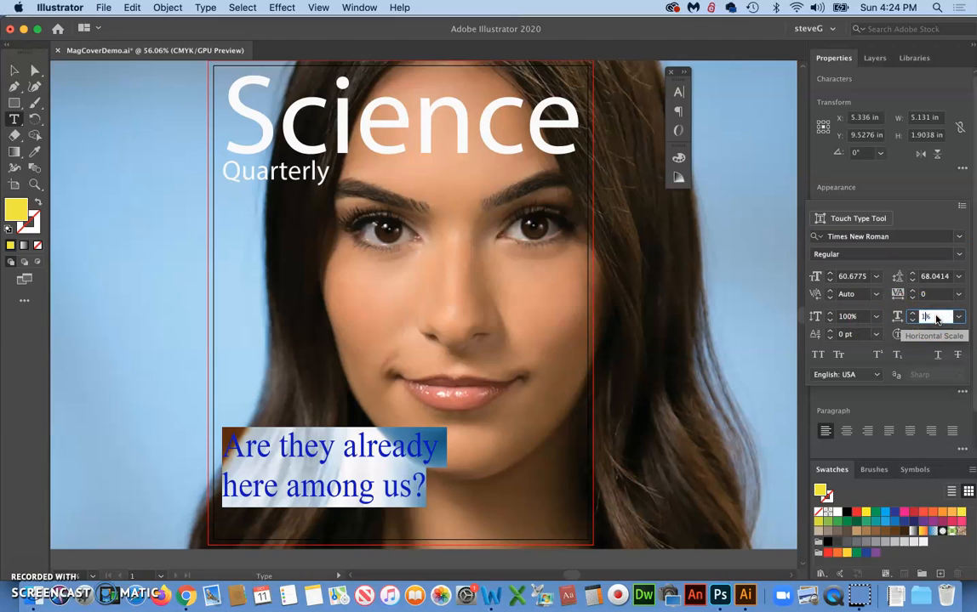
type("100")
key("Return")
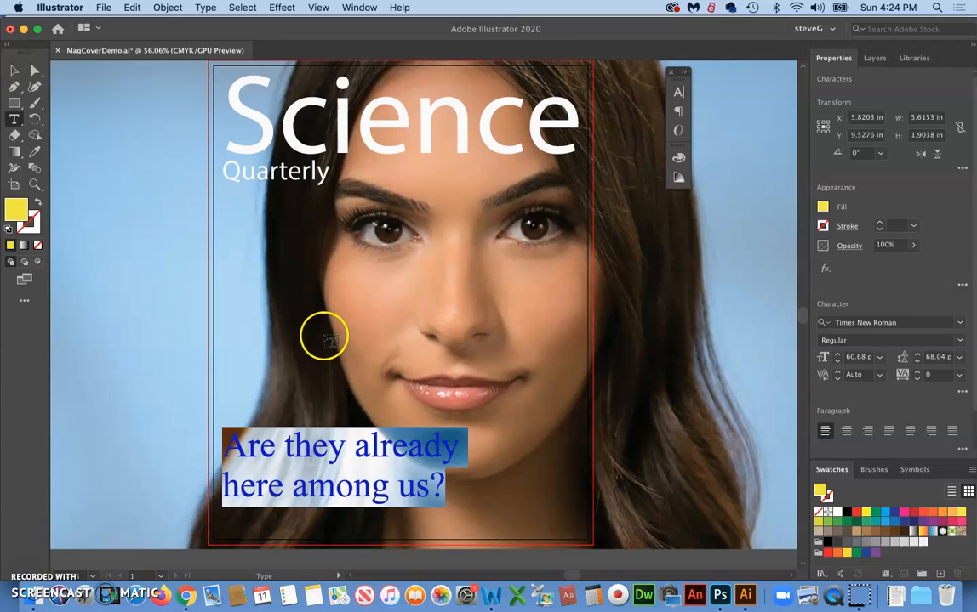